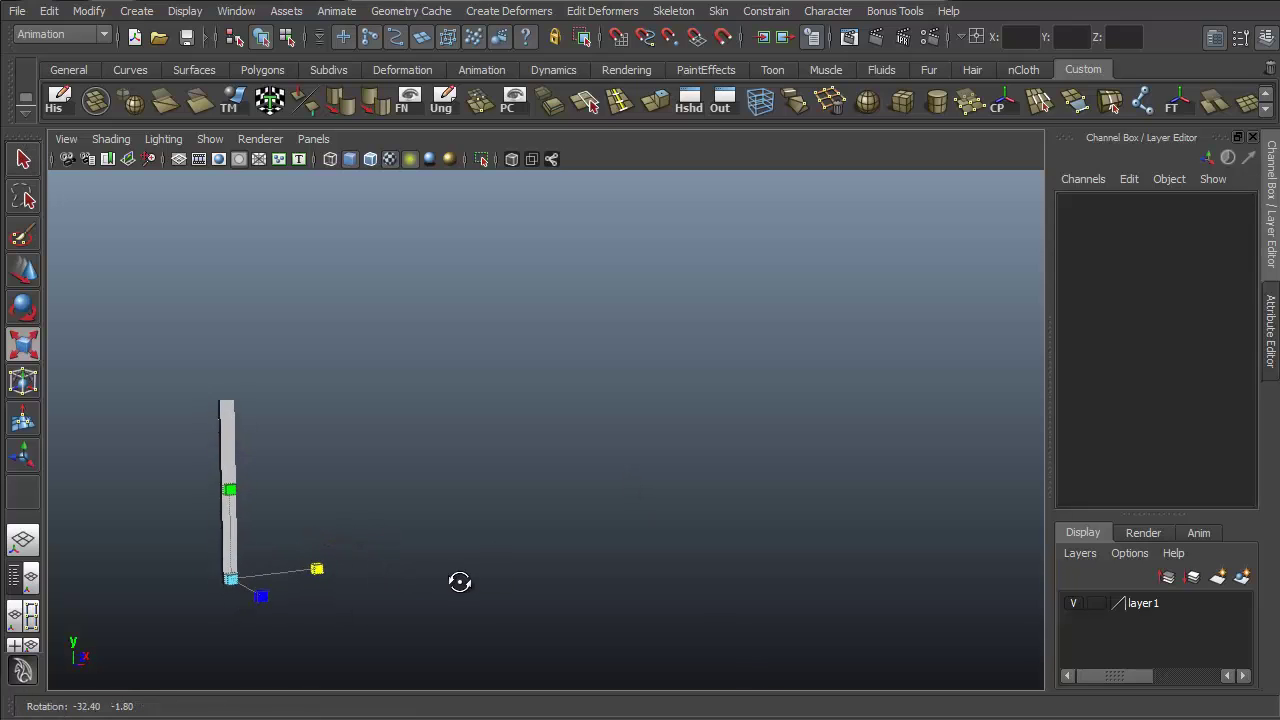
- Stretch the Toolbelt text wider in X and rotate the Maya text into place
left_click_drag(314, 549, 874, 526)
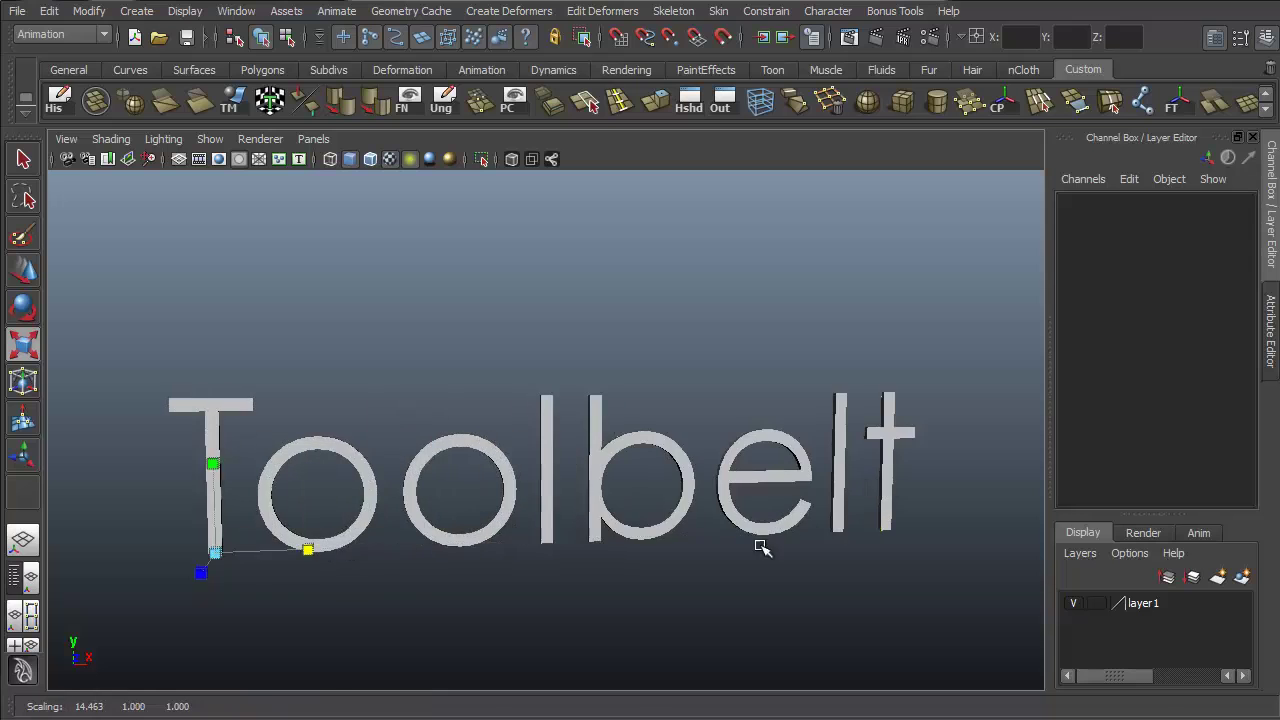
left_click_drag(760, 547, 614, 509, "alt")
key("e")
middle_click_drag(614, 509, 718, 406, "alt")
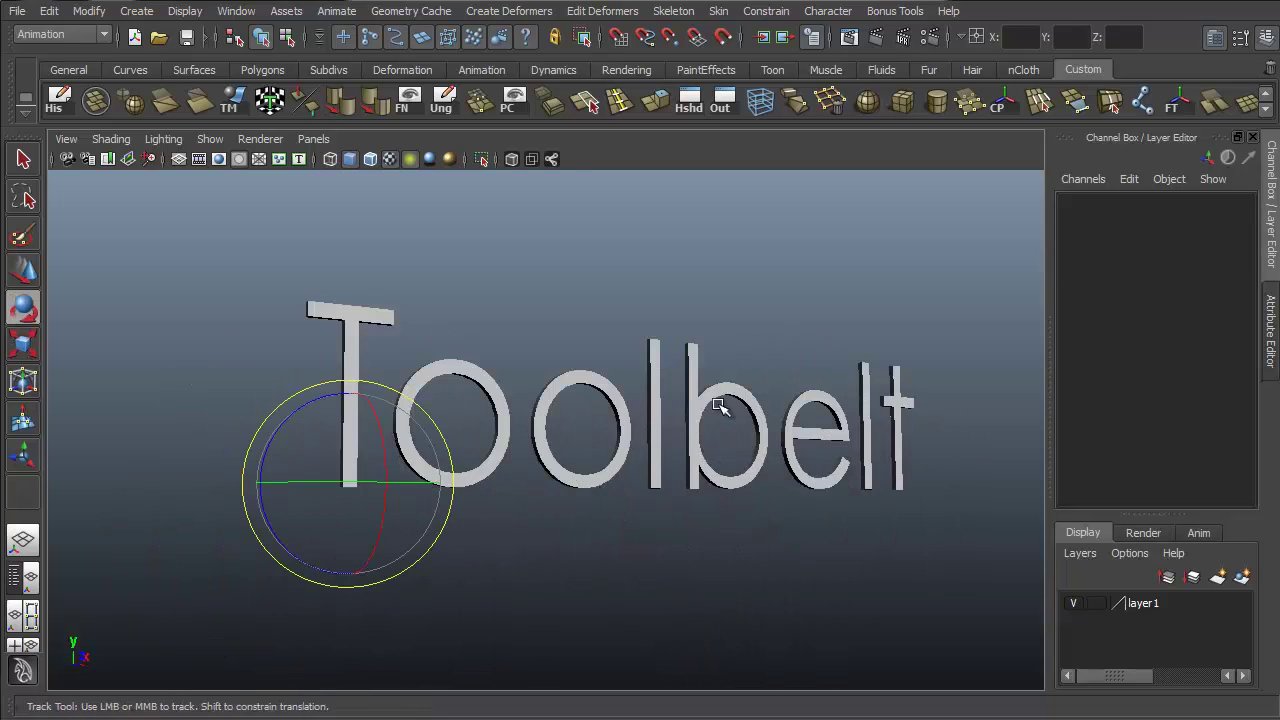
left_click_drag(677, 463, 478, 490, "alt")
left_click_drag(283, 529, 525, 402)
- Move the title text's pivot point up and to the left
key("w")
key("Insert")
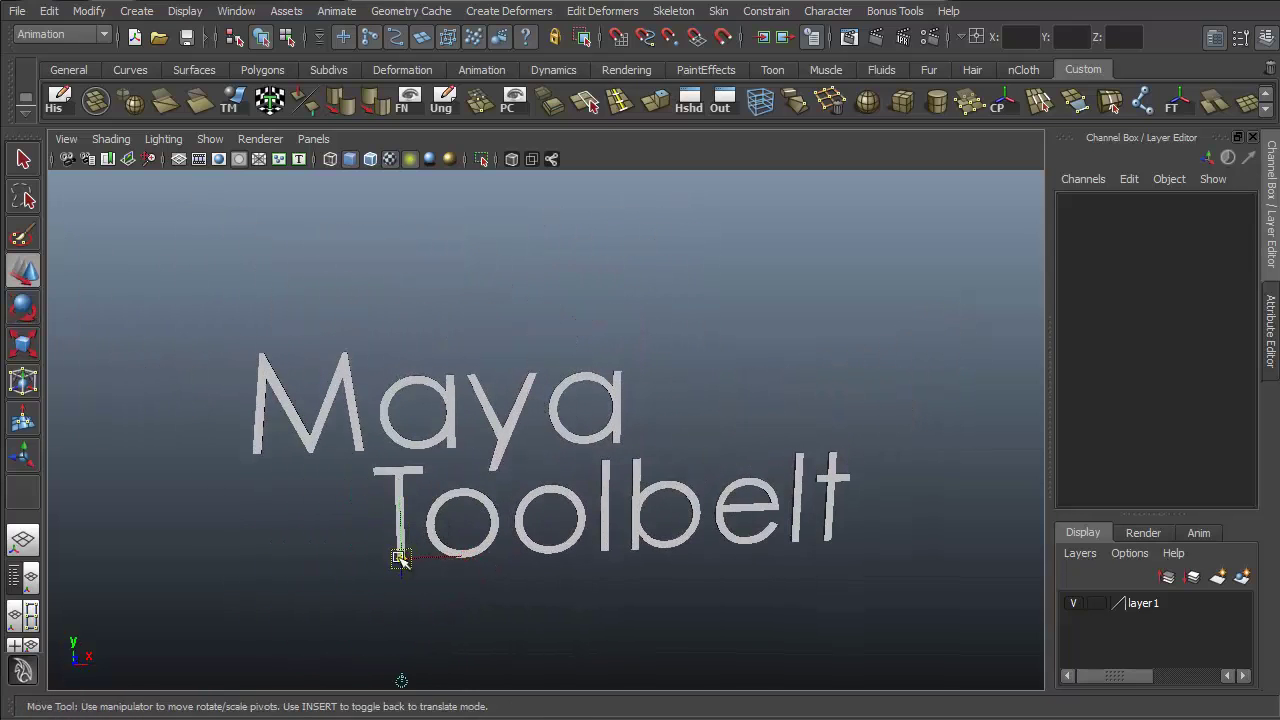
left_click_drag(400, 560, 306, 366)
key("Insert")
left_click_drag(306, 300, 843, 374)
key("q")
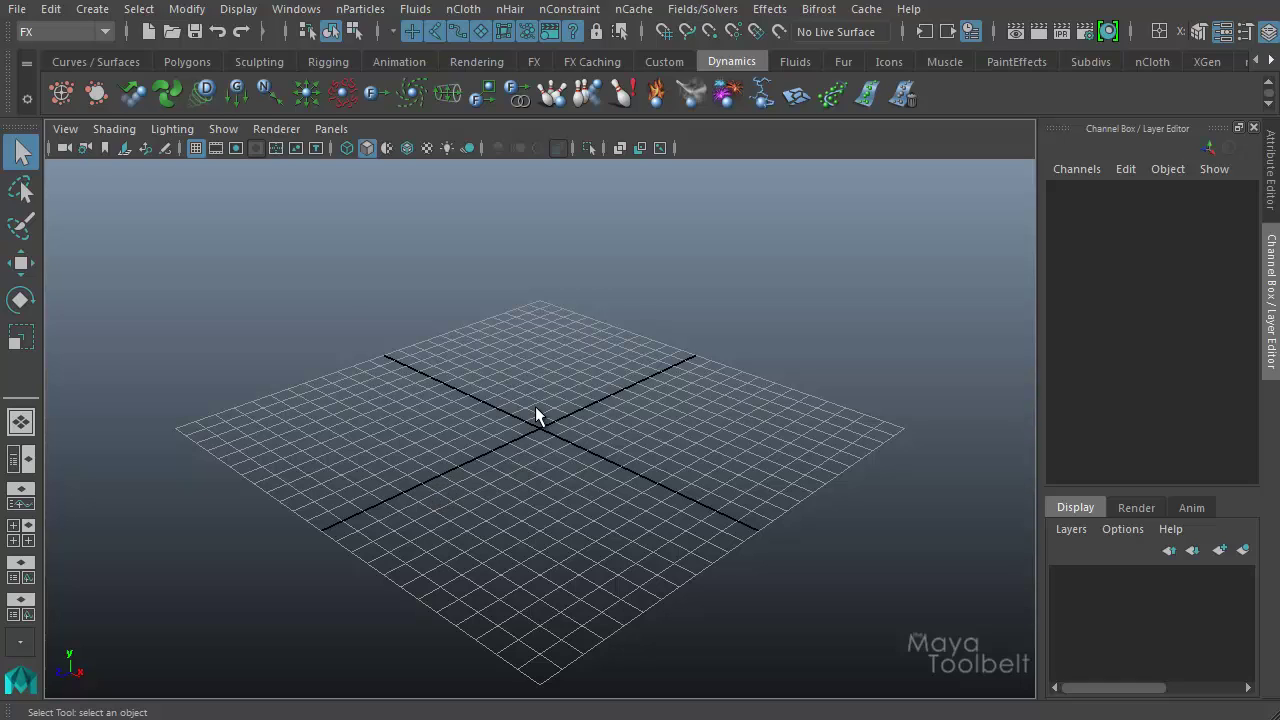
- Switch to the FX menu set and bring up the Fields/Solvers menu
left_click(56, 32)
left_click(38, 110)
left_click(700, 9)
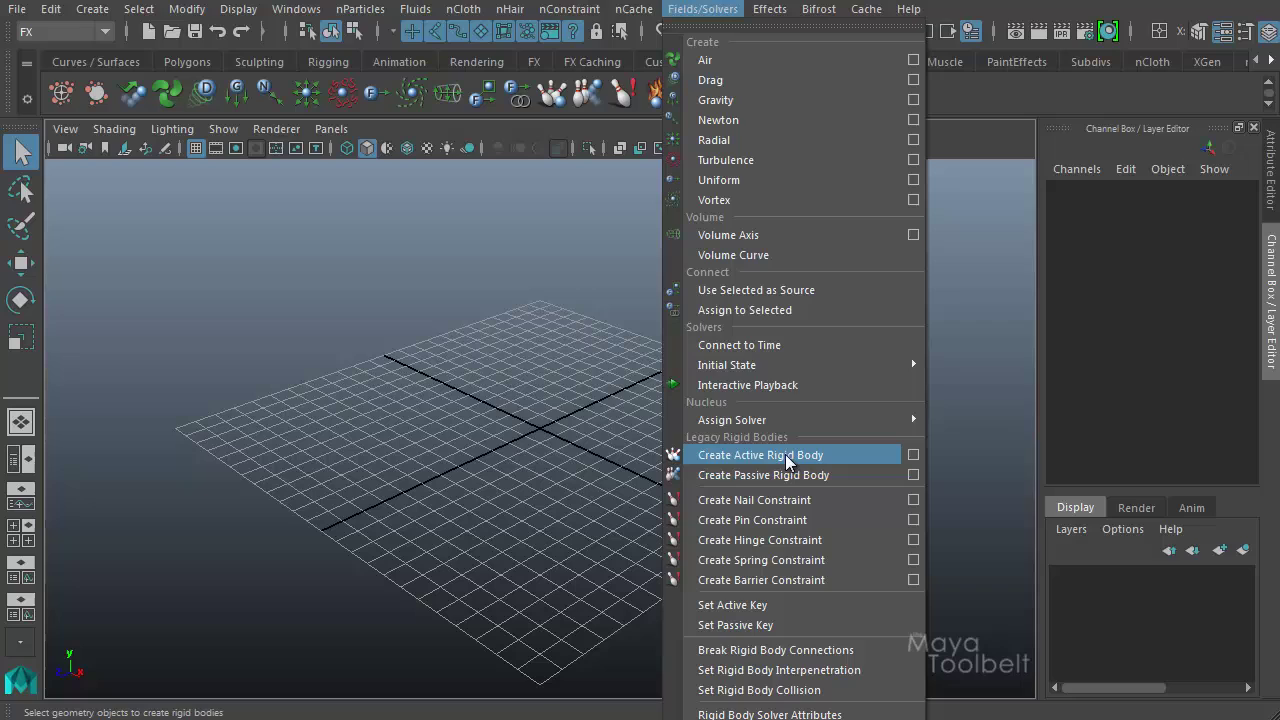
- Open the Create Nail Constraint option box from Fields/Solvers
mouse_move(837, 422)
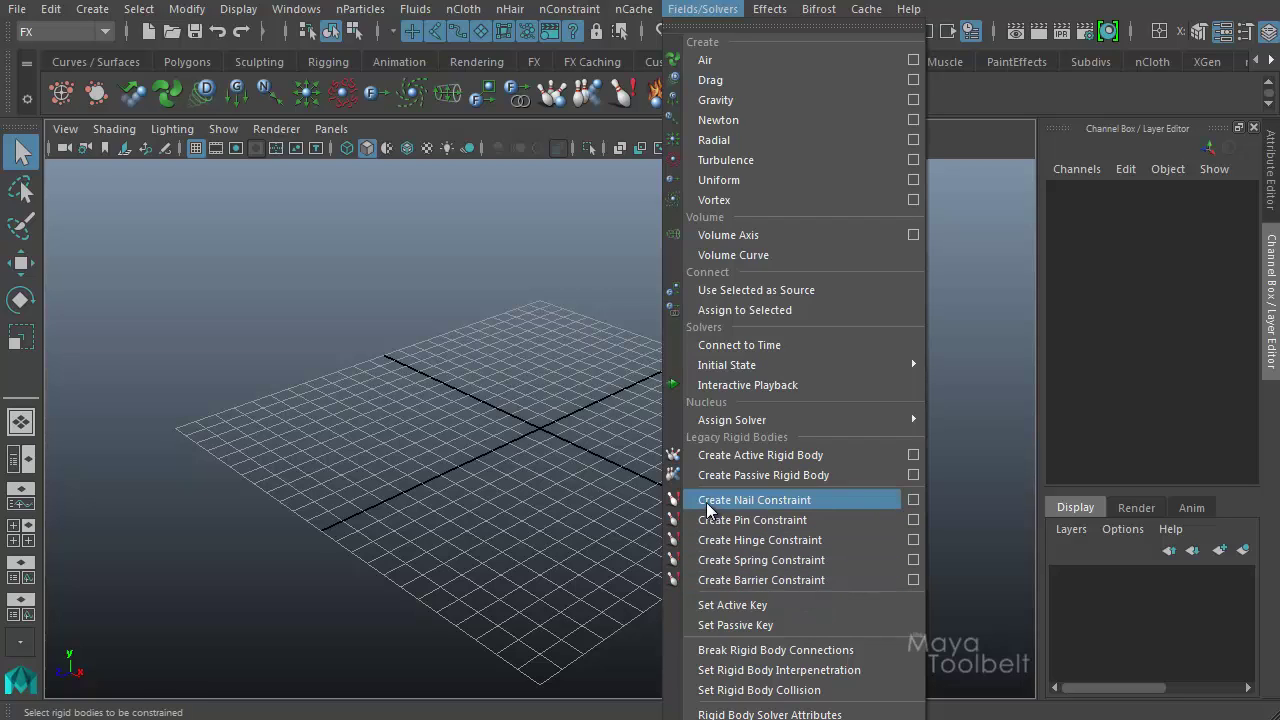
left_click(913, 500)
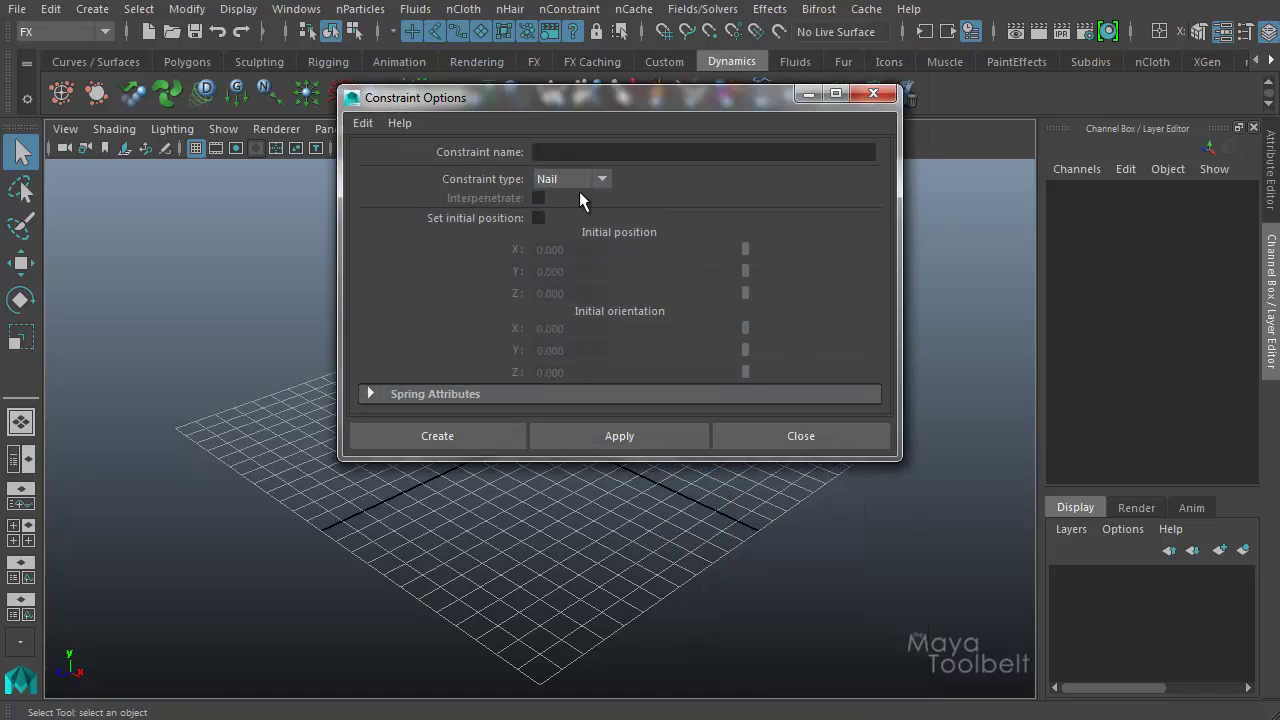
- Cycle the constraint type through Pin, Hinge, Spring, Barrier and back to Nail, with Spring Attributes expanded
left_click(603, 180)
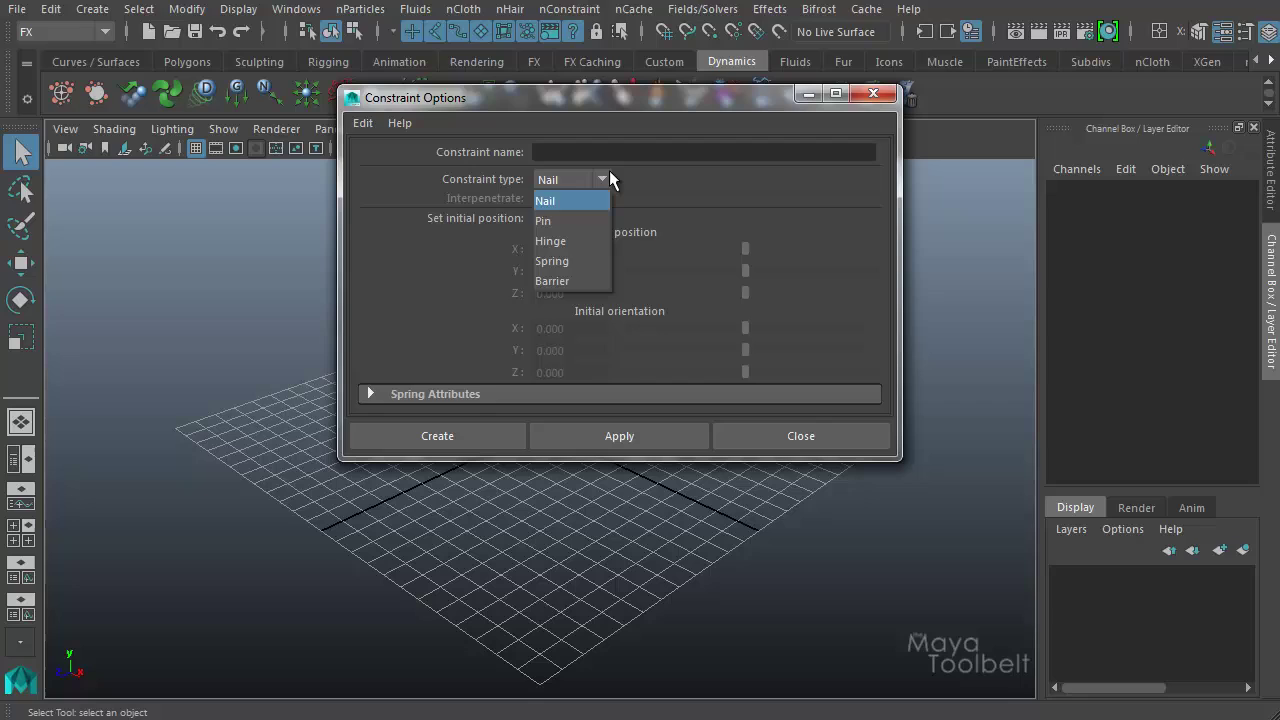
left_click(574, 219)
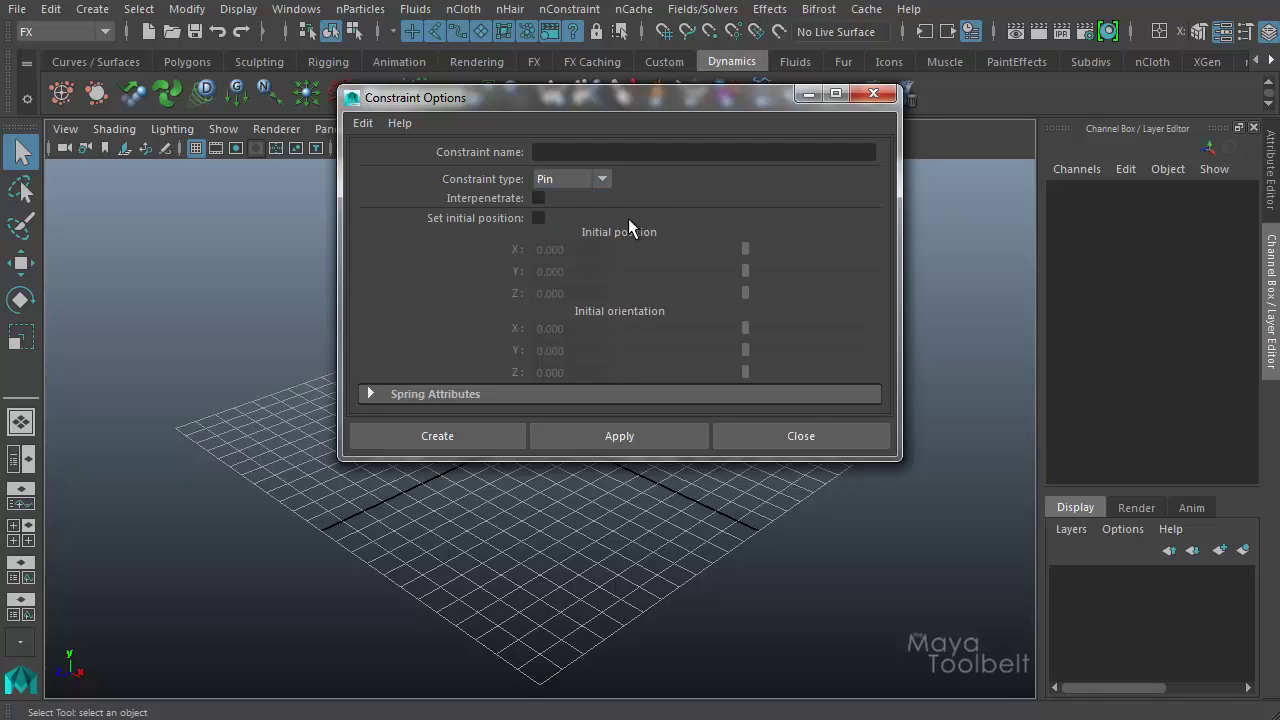
left_click_drag(899, 459, 930, 586)
left_click(369, 393)
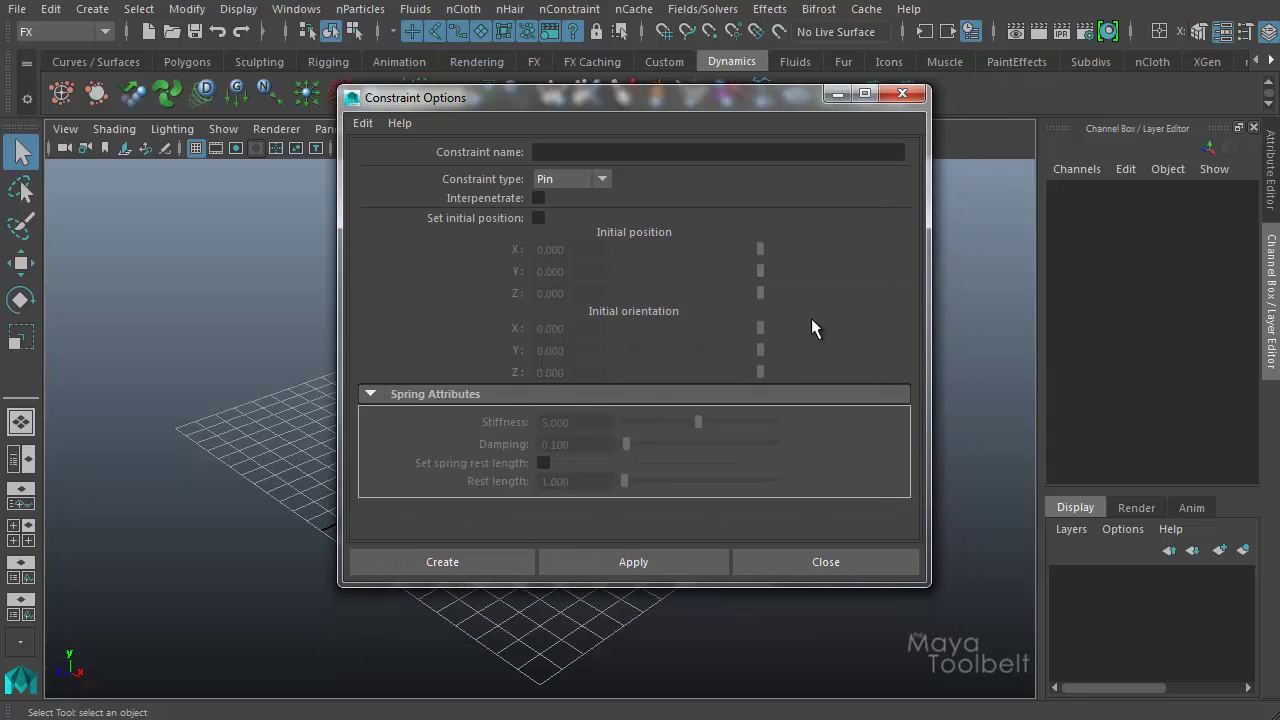
left_click(602, 178)
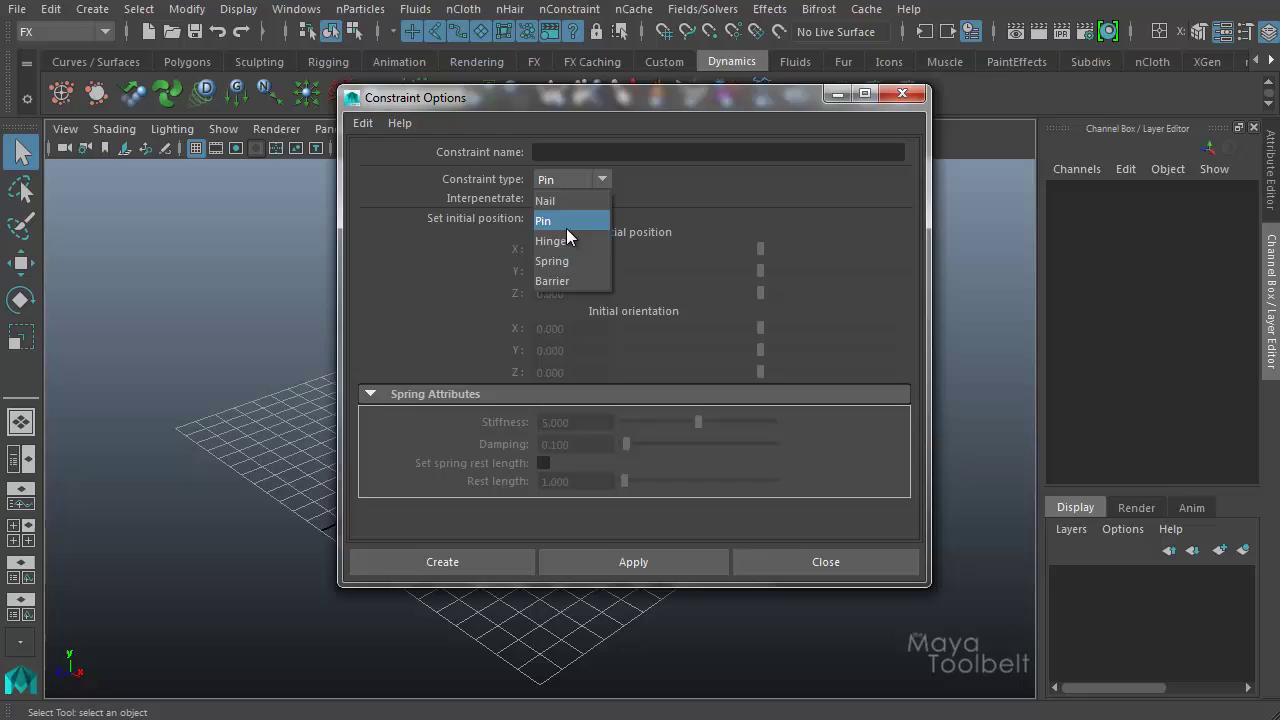
left_click(563, 239)
left_click(602, 179)
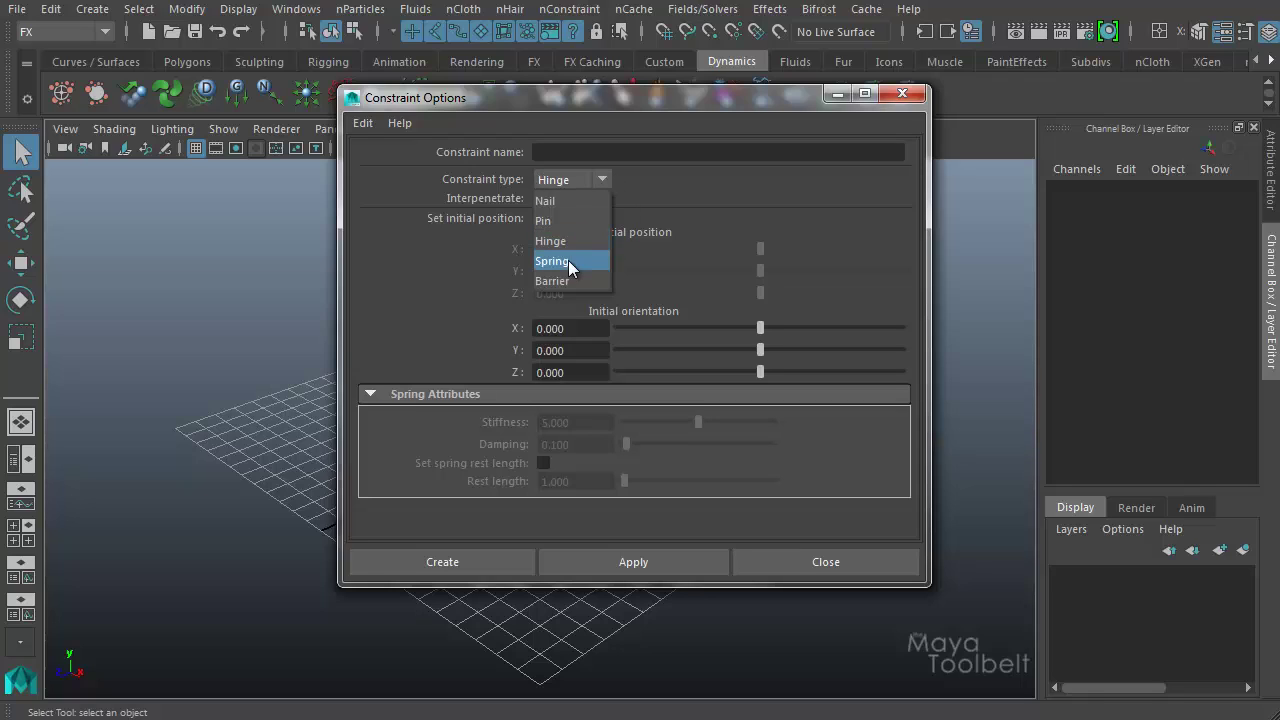
left_click(567, 259)
left_click(602, 178)
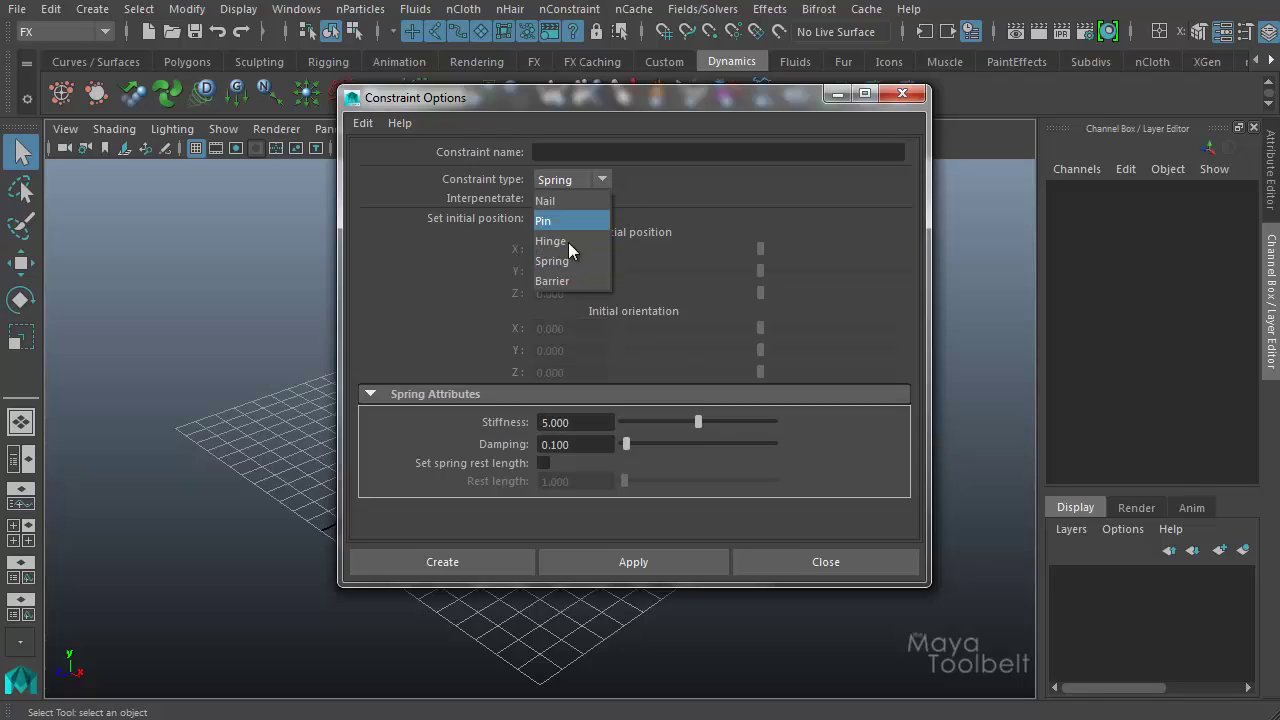
left_click(567, 277)
left_click(602, 178)
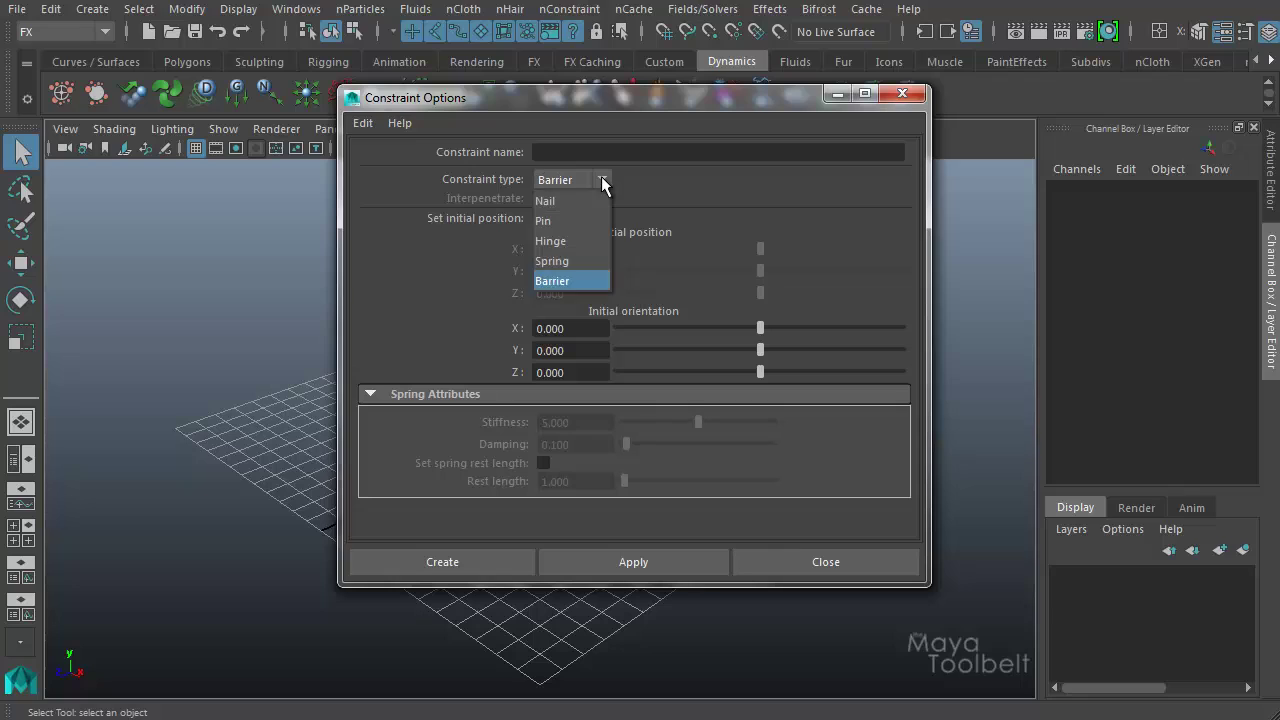
left_click(567, 204)
- Cycle again through Pin, Hinge and Spring, then collapse Spring Attributes and shrink the window
left_click(602, 179)
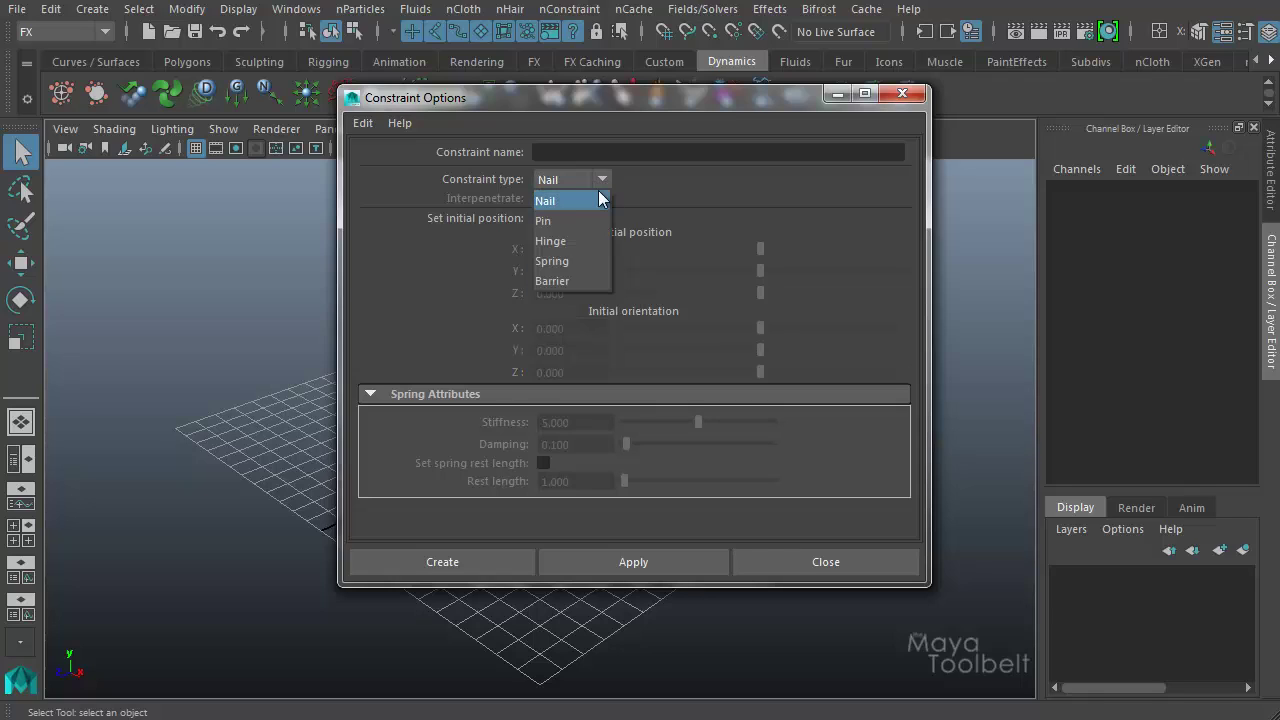
left_click(567, 219)
left_click(603, 180)
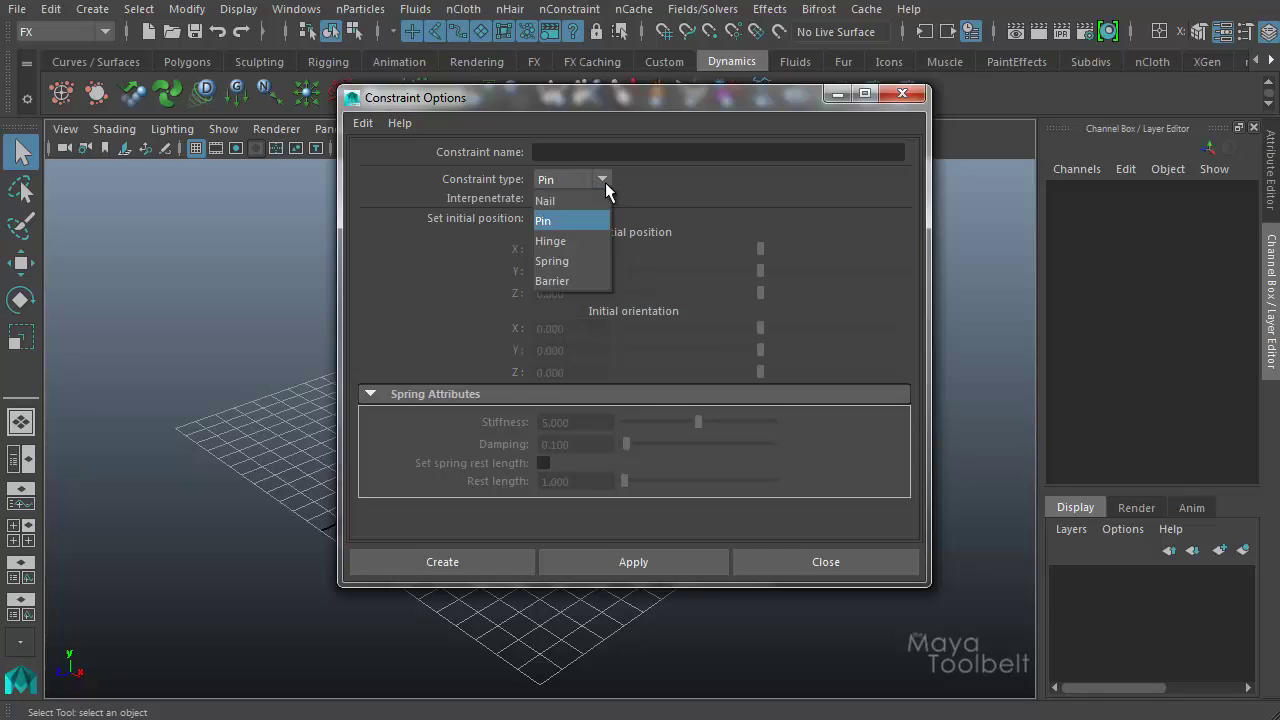
left_click(565, 241)
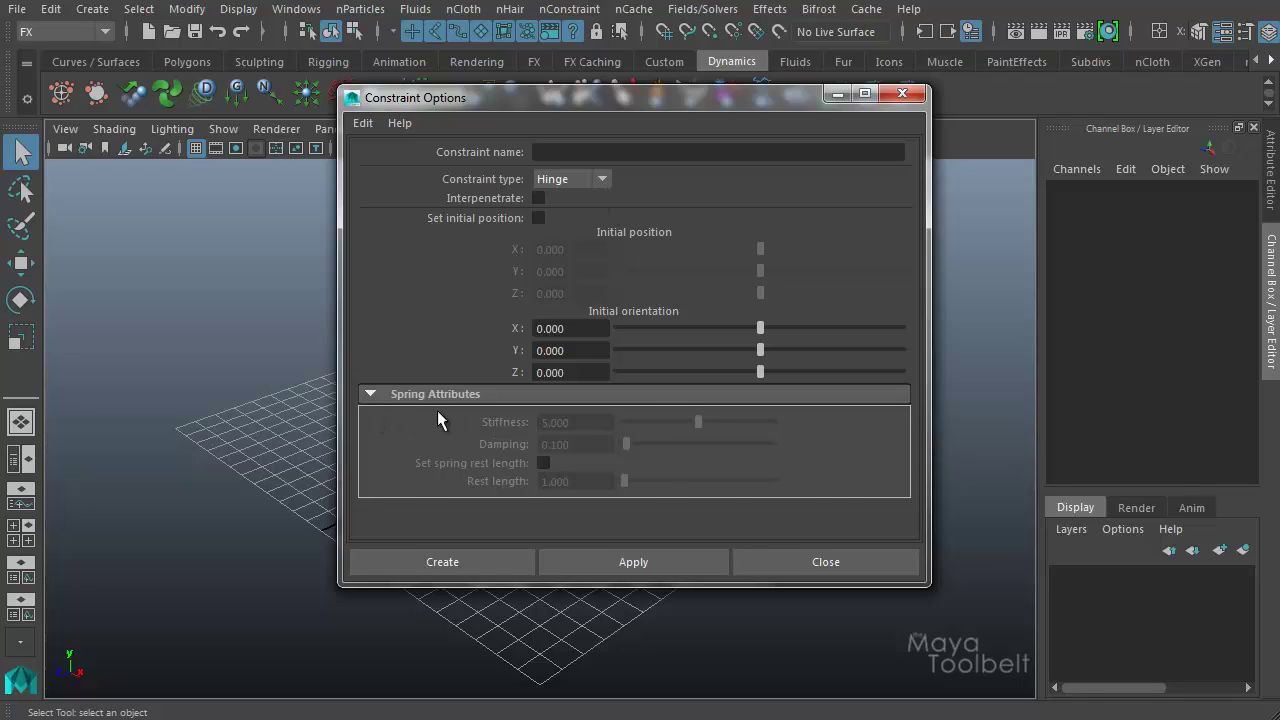
left_click(597, 179)
left_click(584, 261)
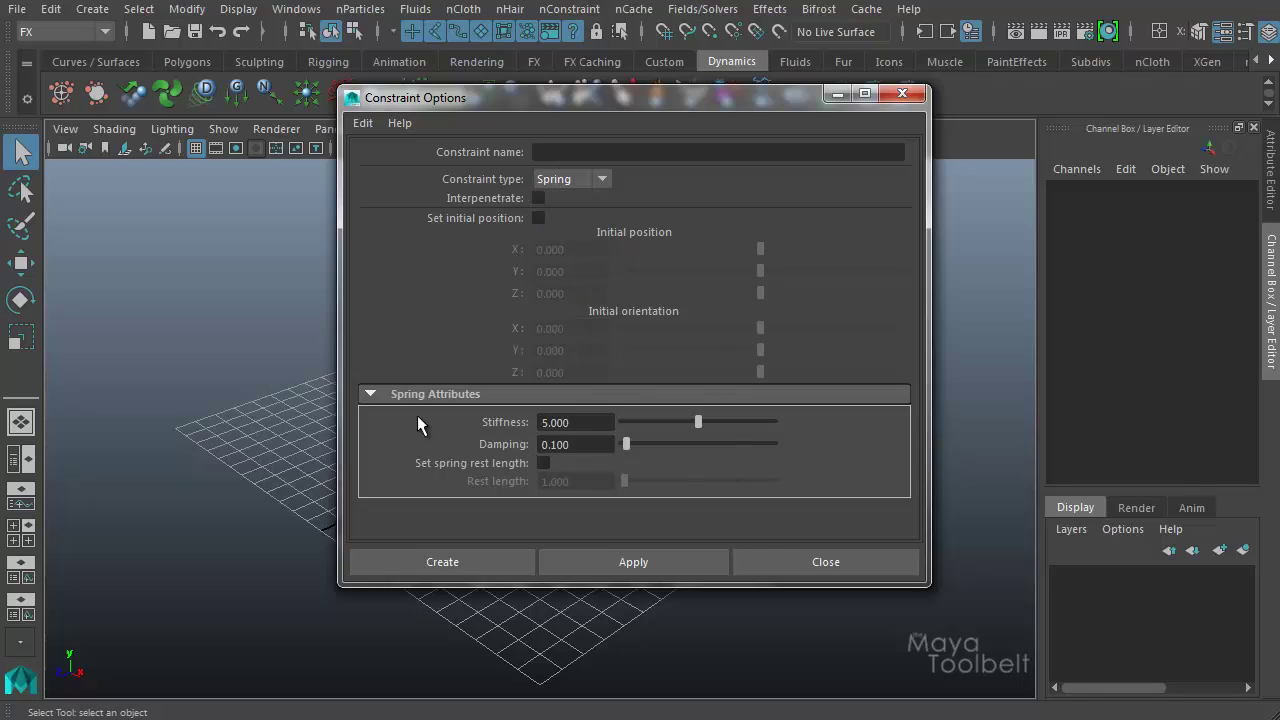
left_click(370, 393)
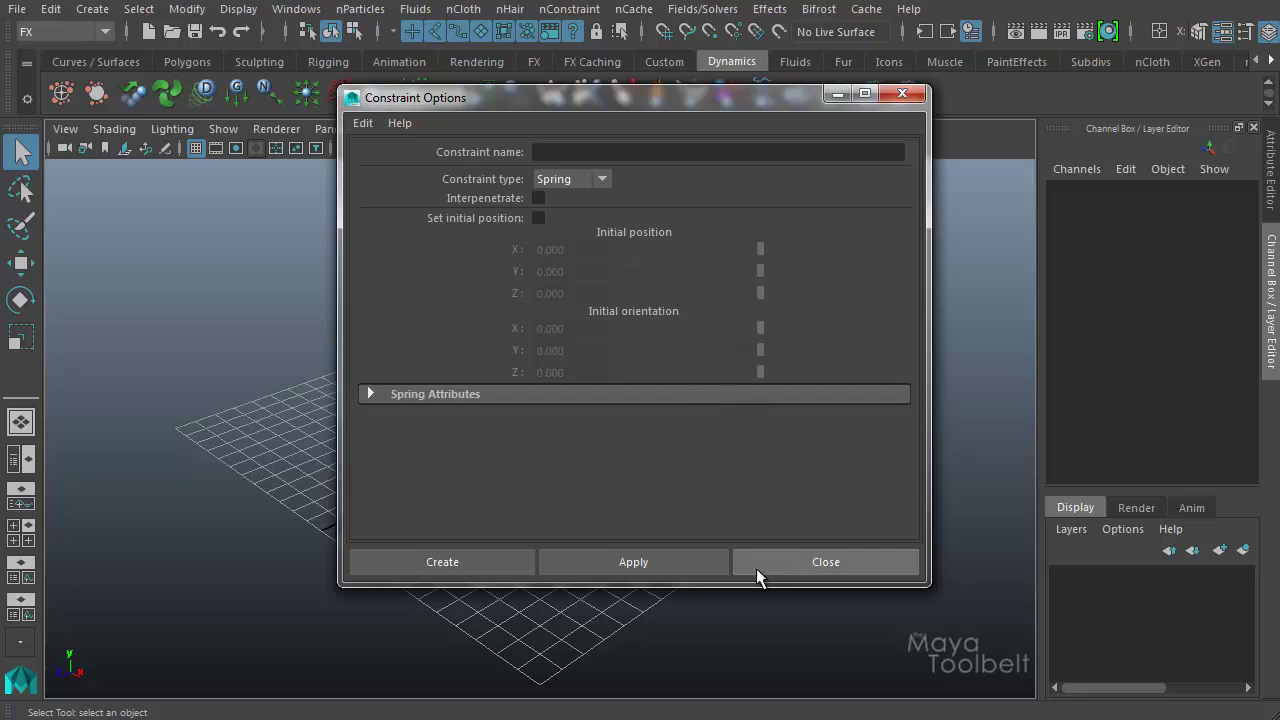
left_click_drag(697, 584, 697, 475)
left_click(600, 179)
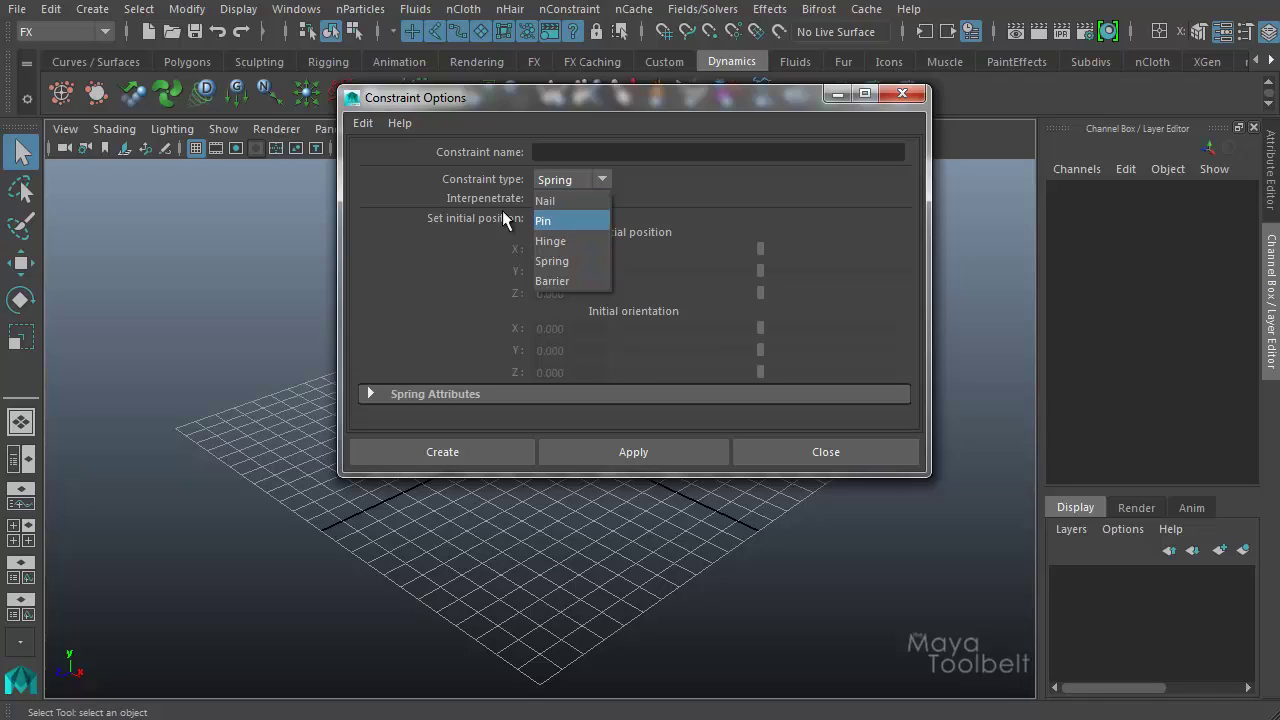
- Set the type to Nail, tick Set initial position, then reset the options to defaults
left_click(557, 204)
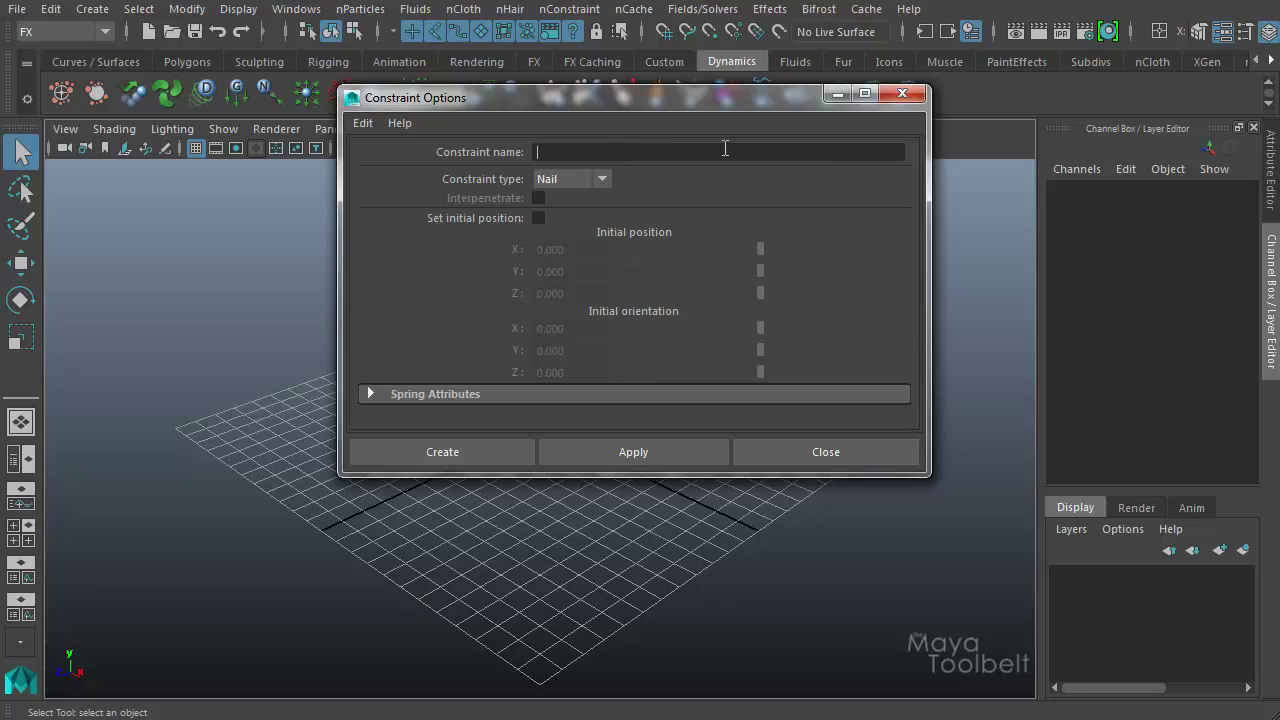
left_click(537, 219)
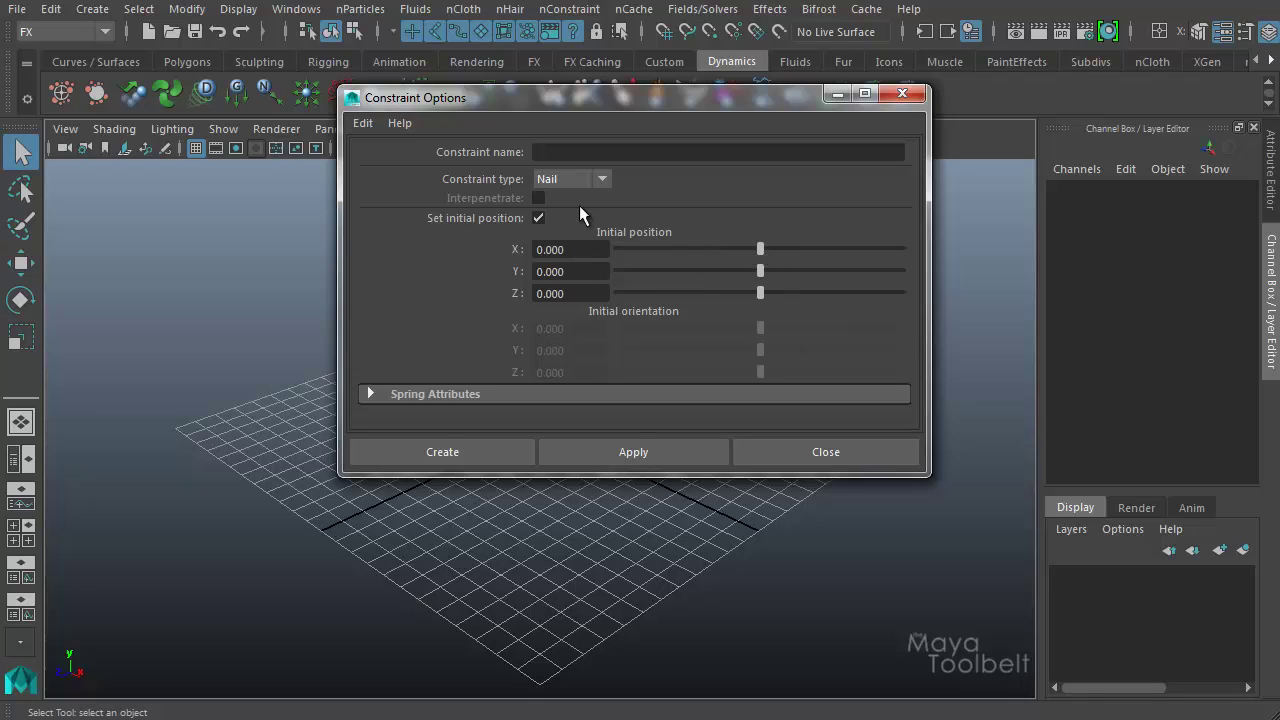
left_click(363, 124)
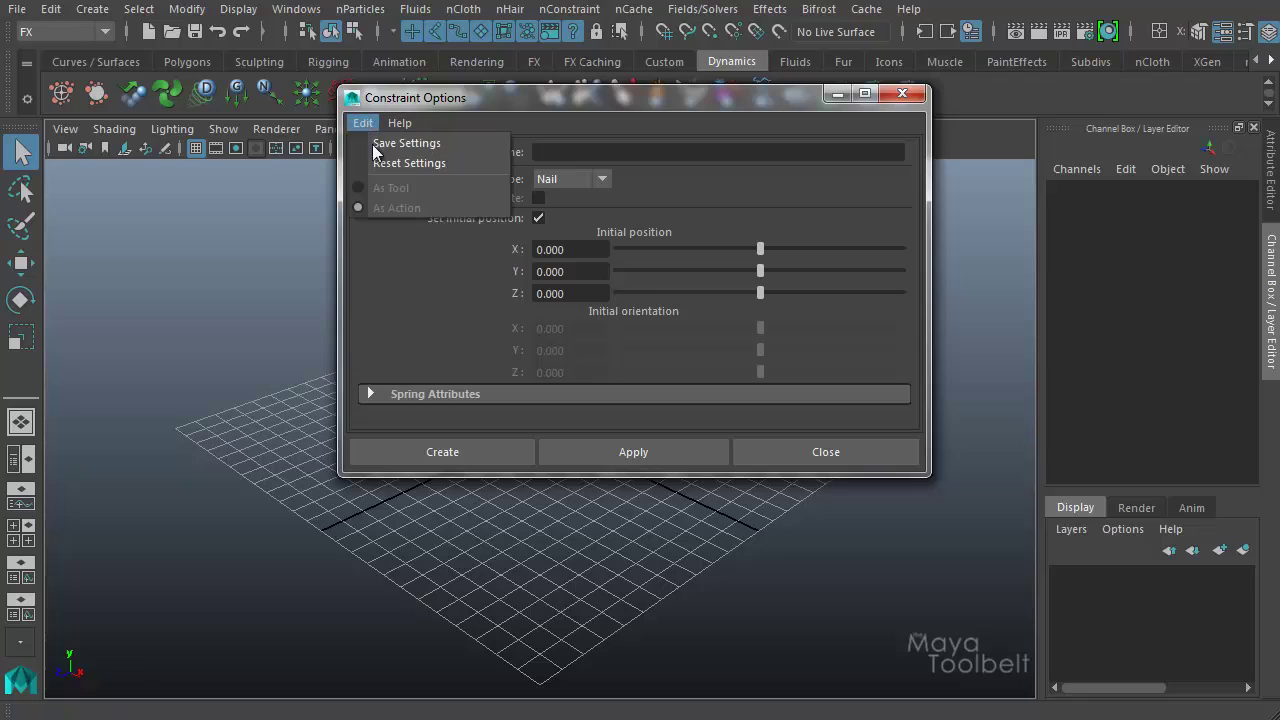
left_click(393, 165)
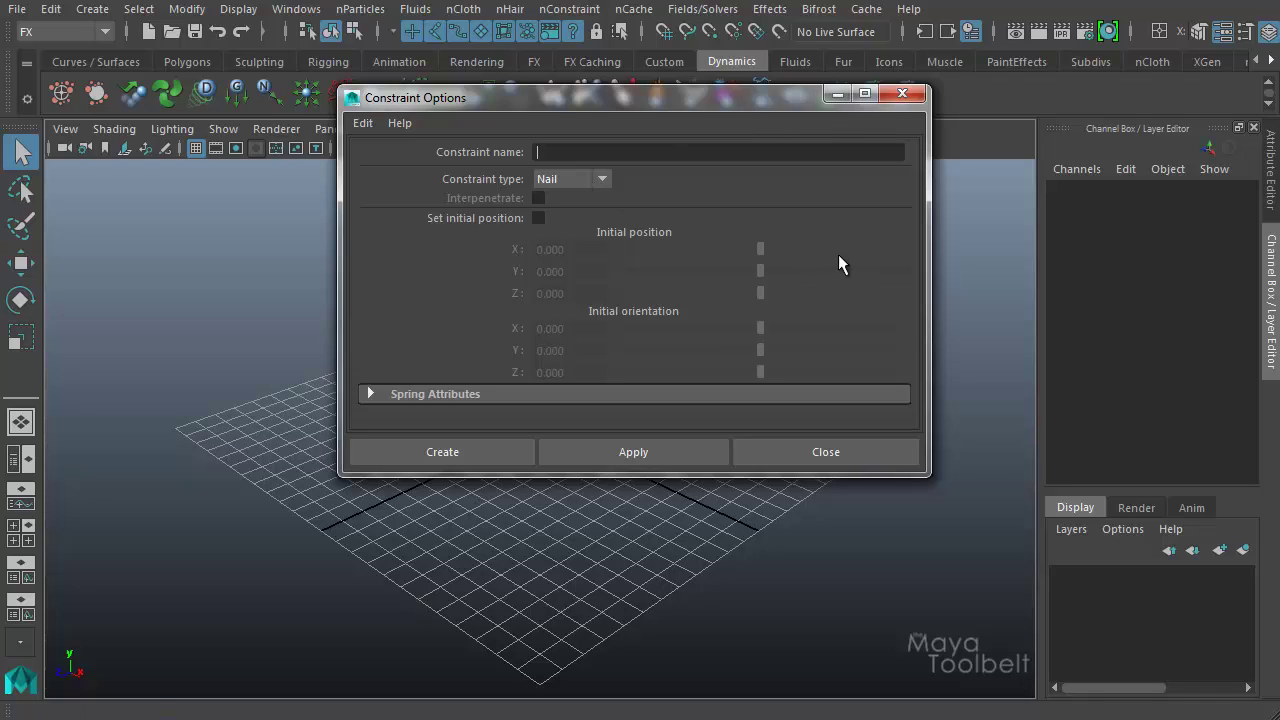
- Minimize the options window and draw a polygon sphere at the grid centre, hiding the grid
left_click(837, 94)
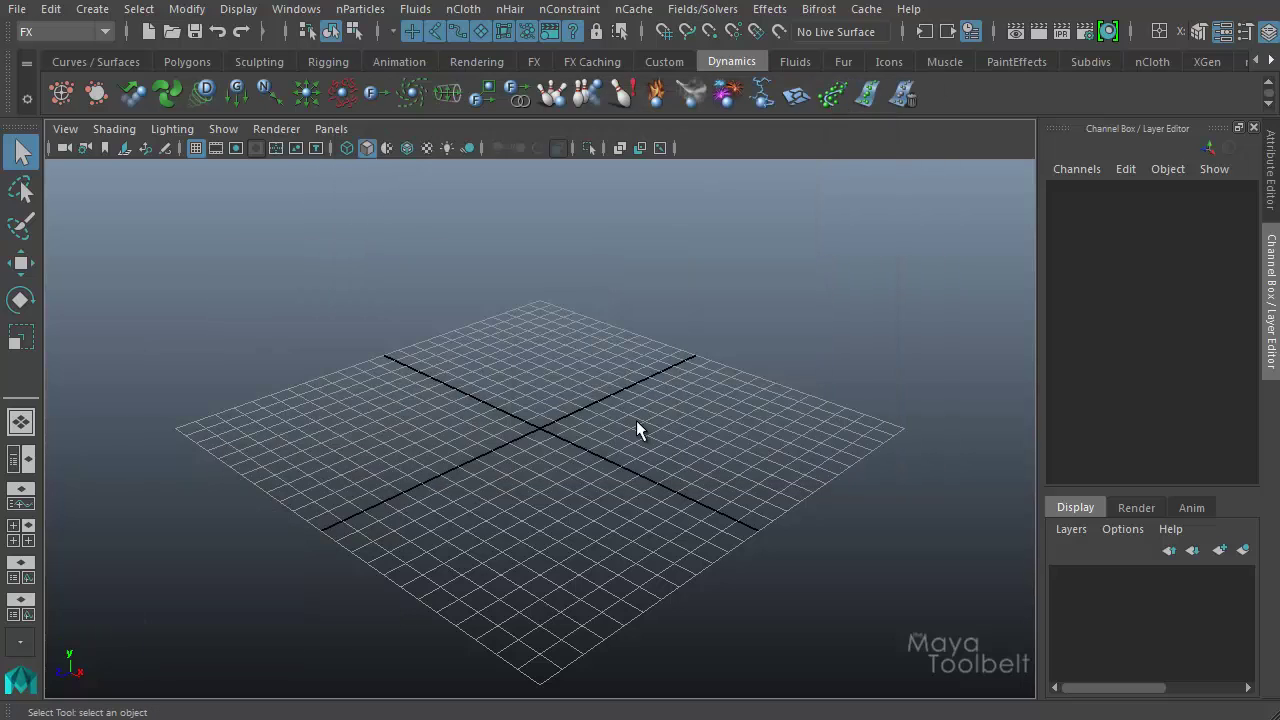
left_click(92, 9)
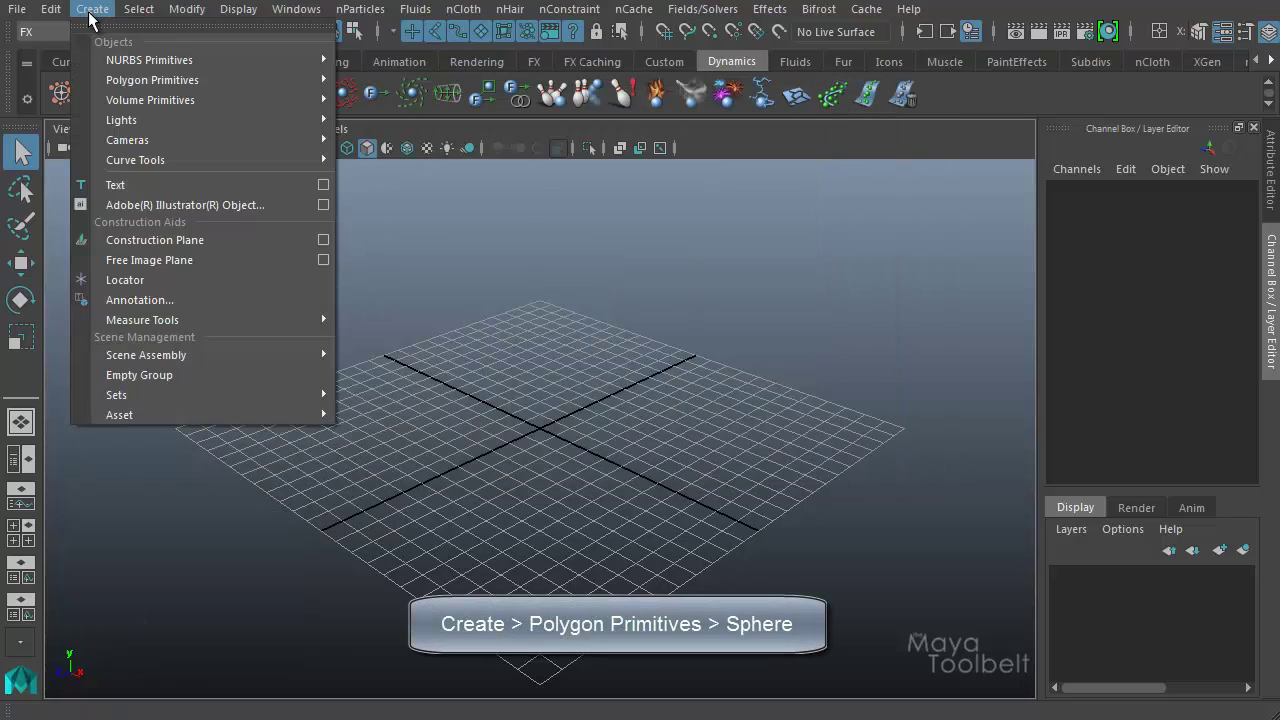
mouse_move(222, 86)
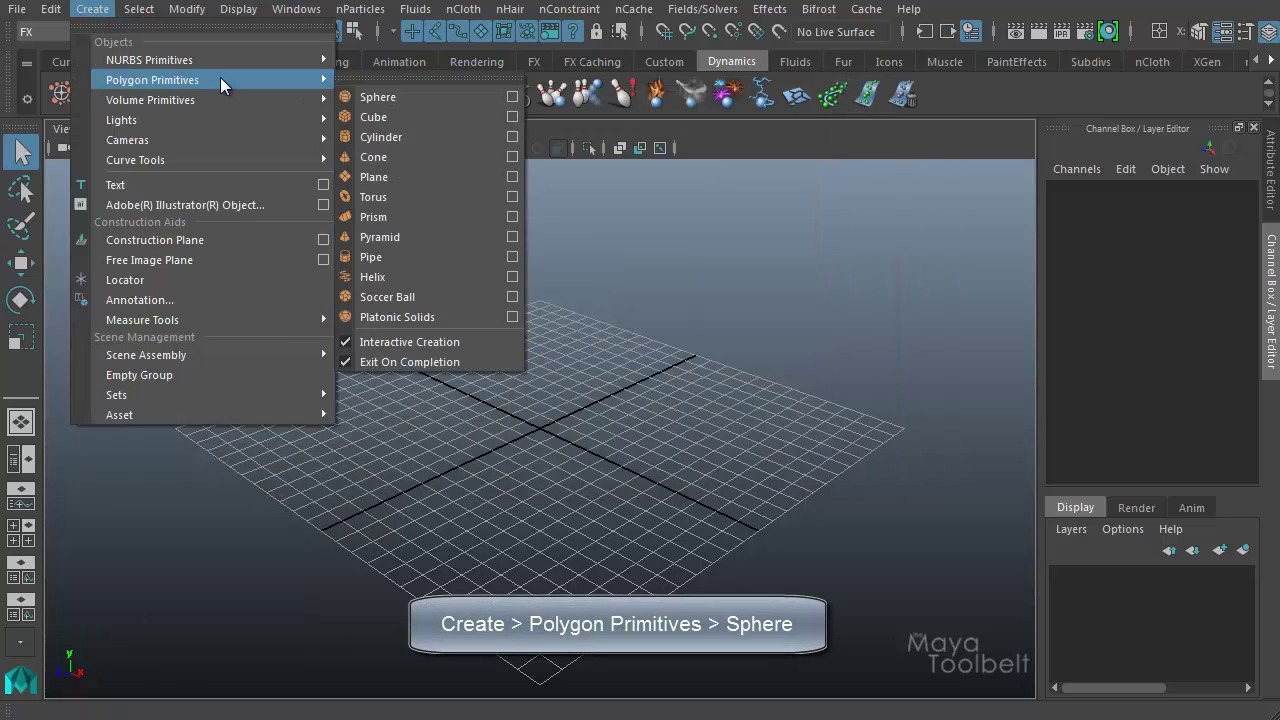
left_click(392, 98)
left_click_drag(543, 463, 543, 289)
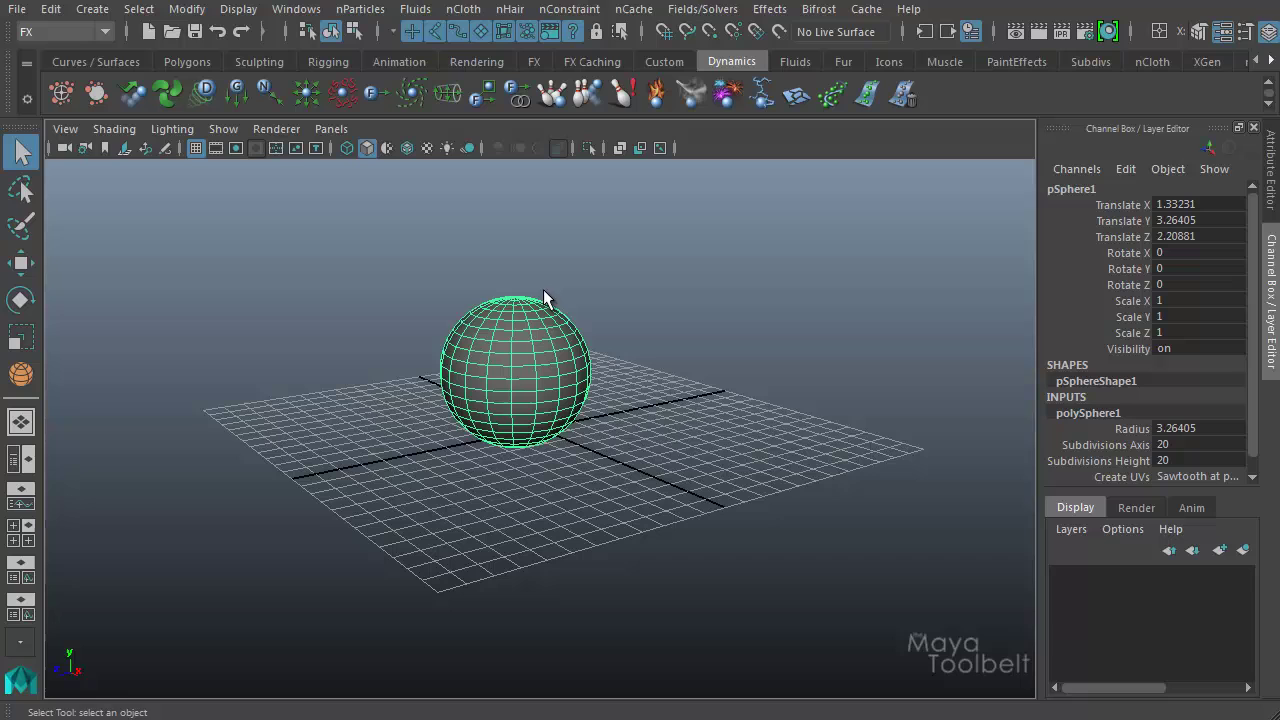
left_click(197, 149)
middle_click_drag(758, 412, 788, 463, "alt")
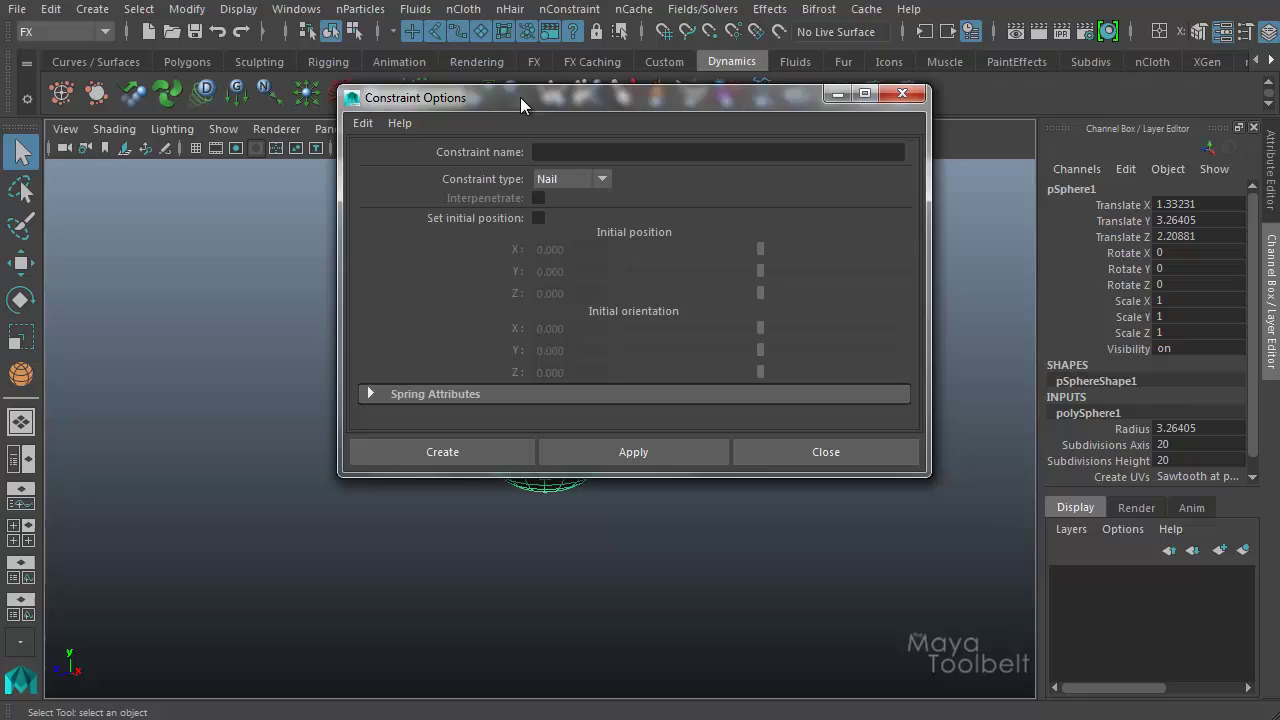
- Create a nail constraint on the sphere, placed at 1.33231, 3.26405, 2.20881
left_click_drag(509, 98, 809, 50)
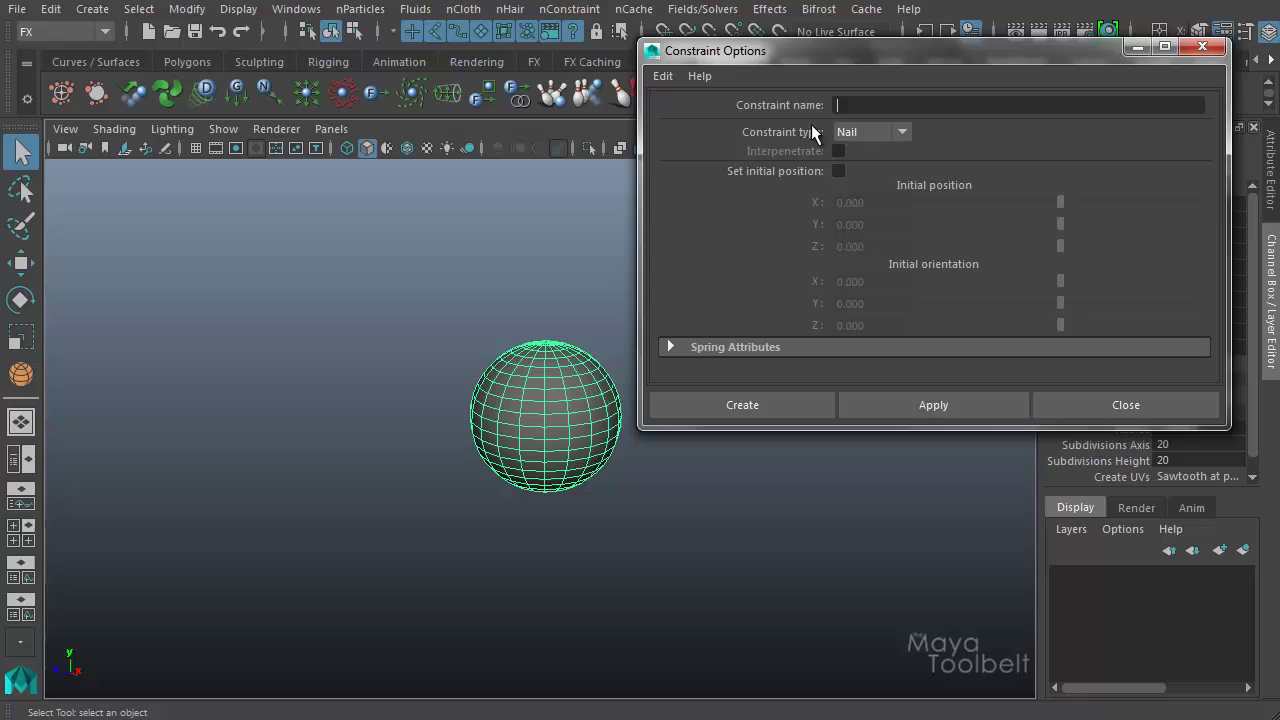
left_click_drag(874, 56, 862, 216)
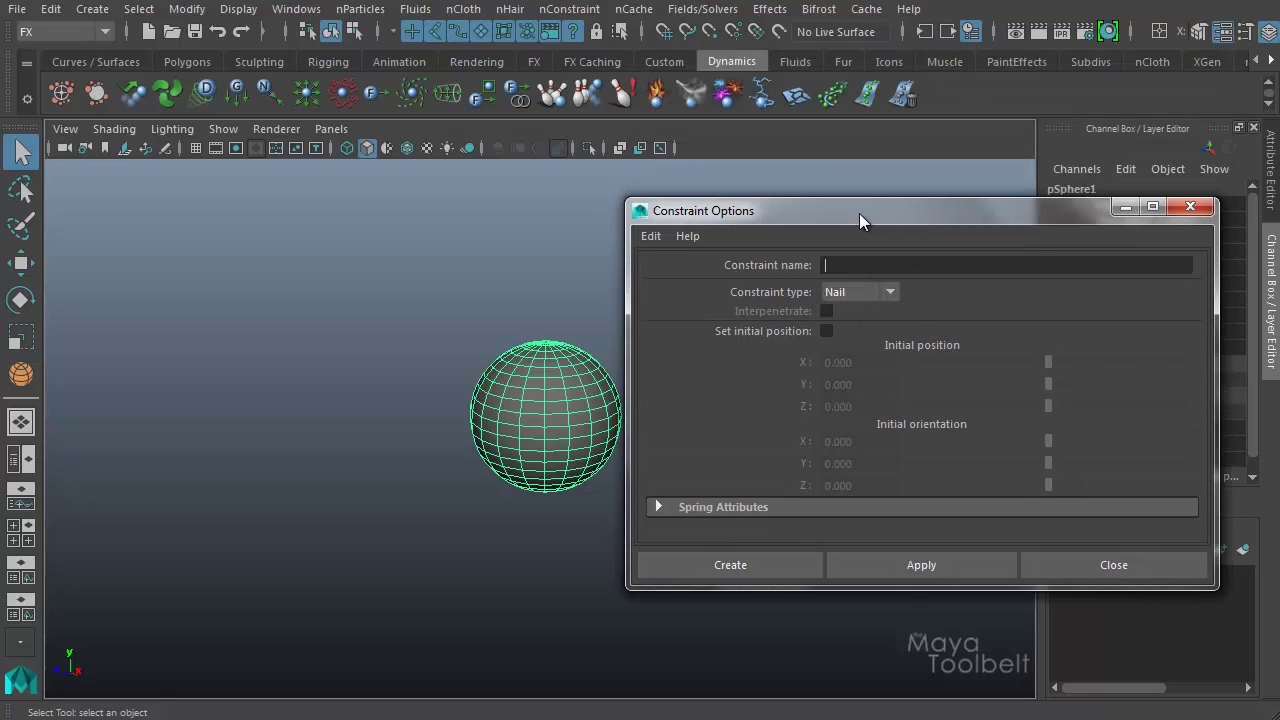
left_click(107, 37)
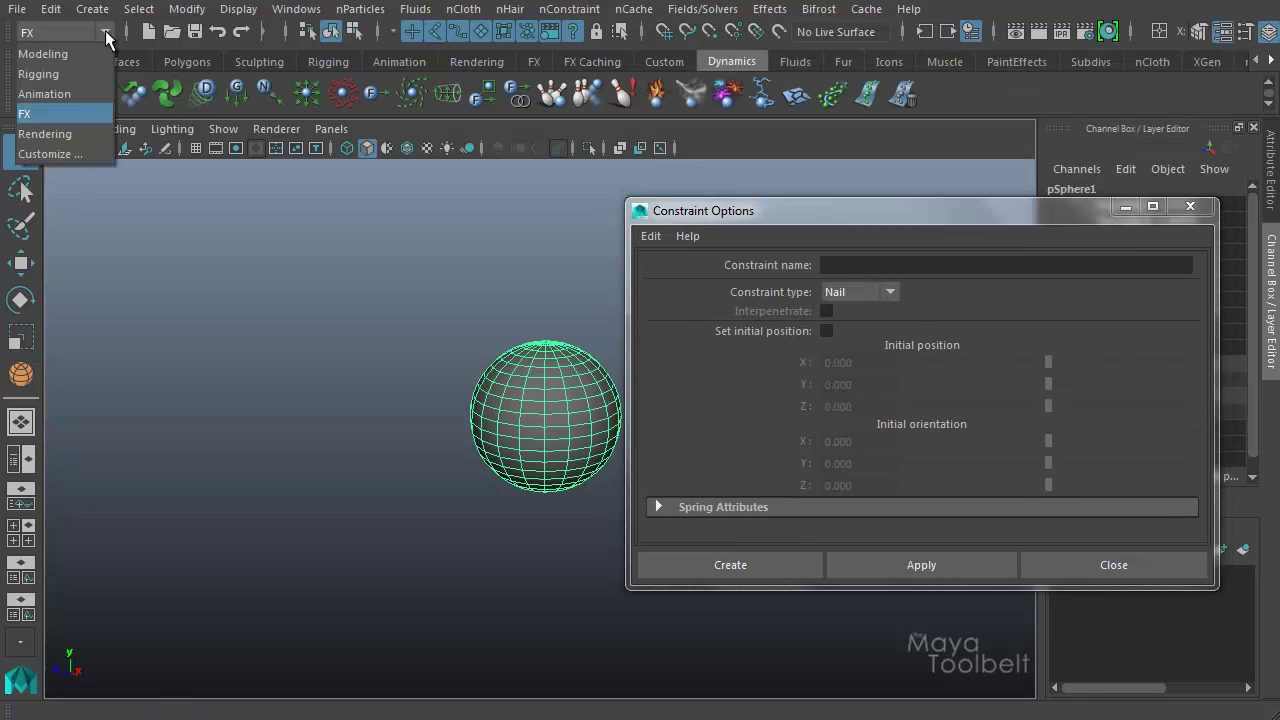
left_click(57, 114)
left_click(722, 12)
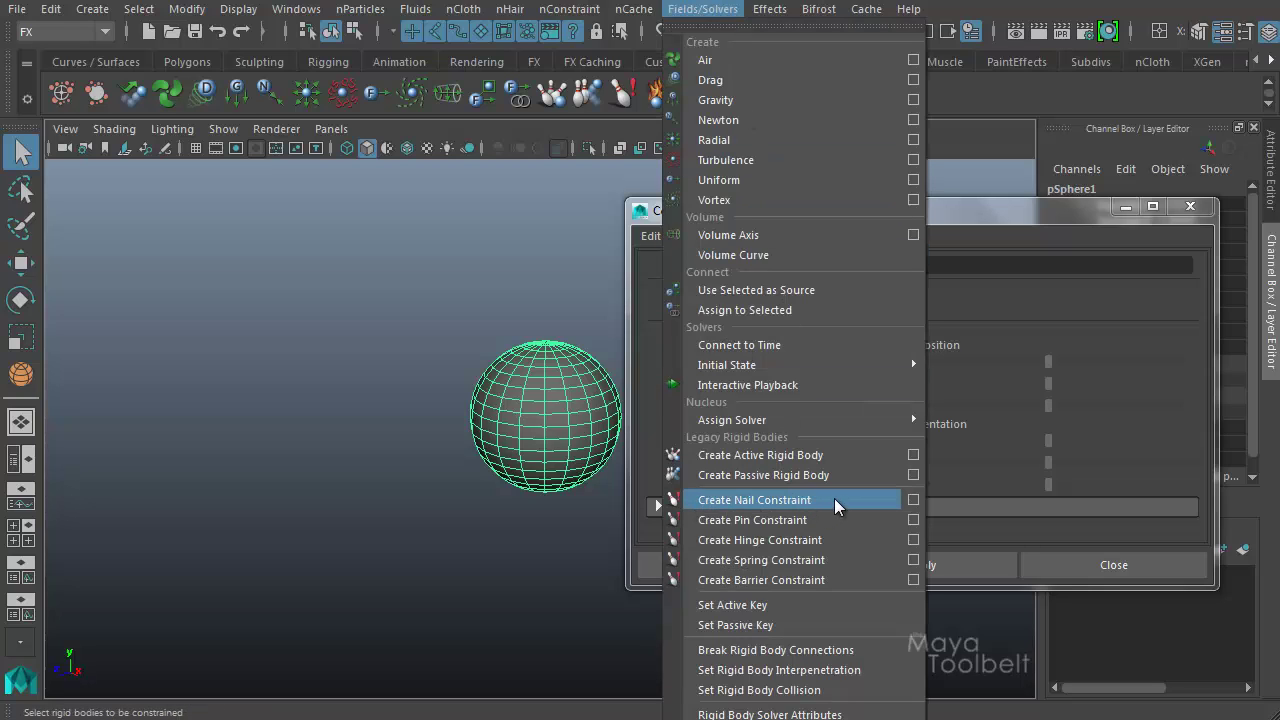
left_click(915, 500)
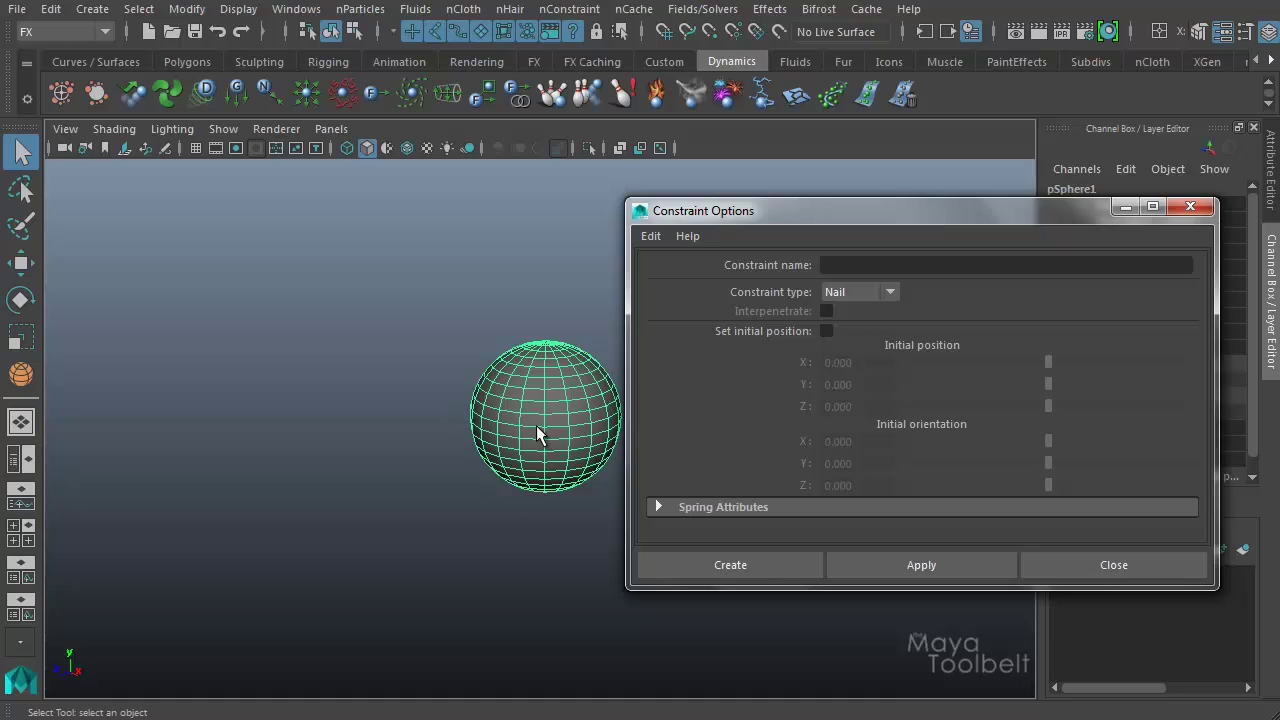
left_click(767, 568)
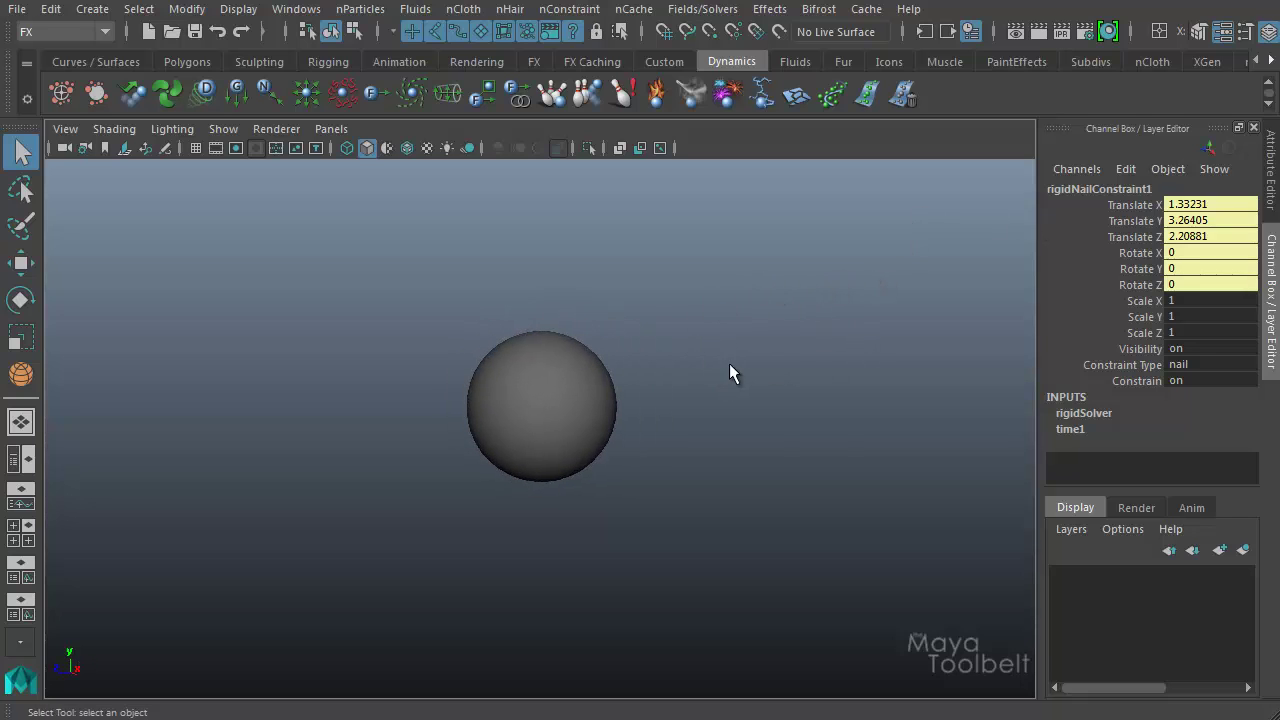
- Switch to wireframe and raise the nail constraint up its Y axis to 14.56194
key("4")
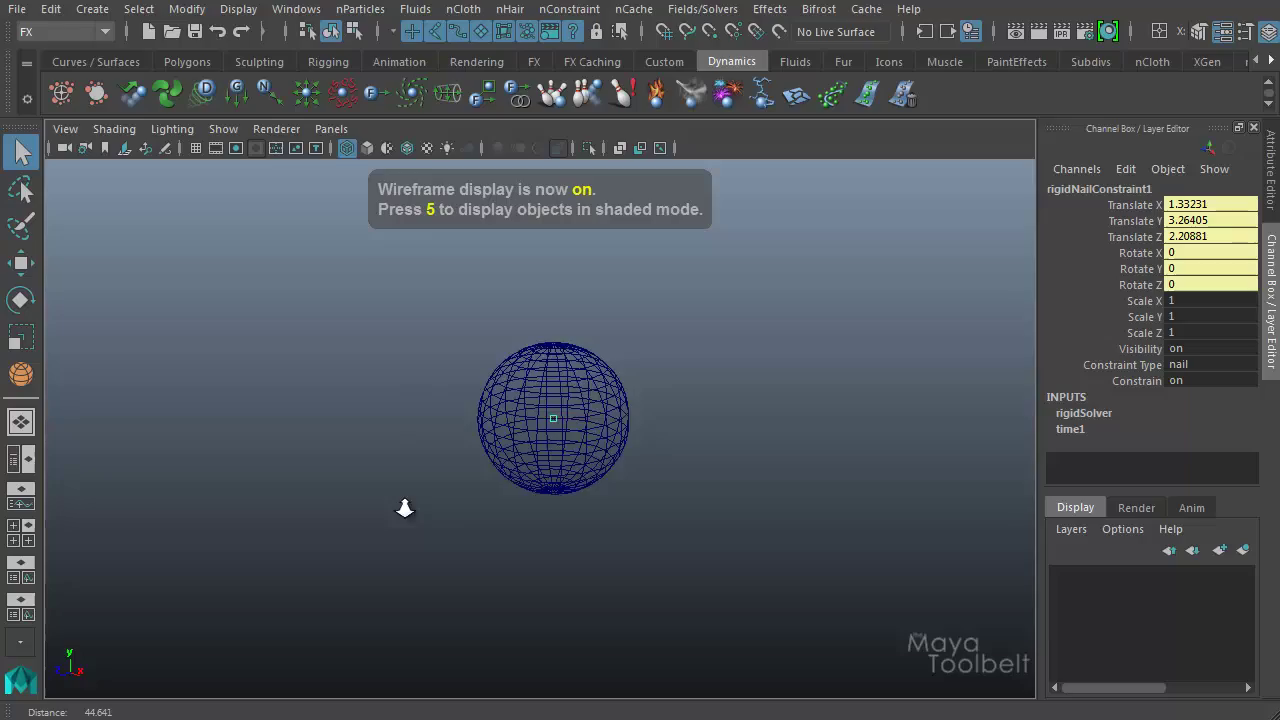
right_click_drag(403, 509, 656, 553, "alt")
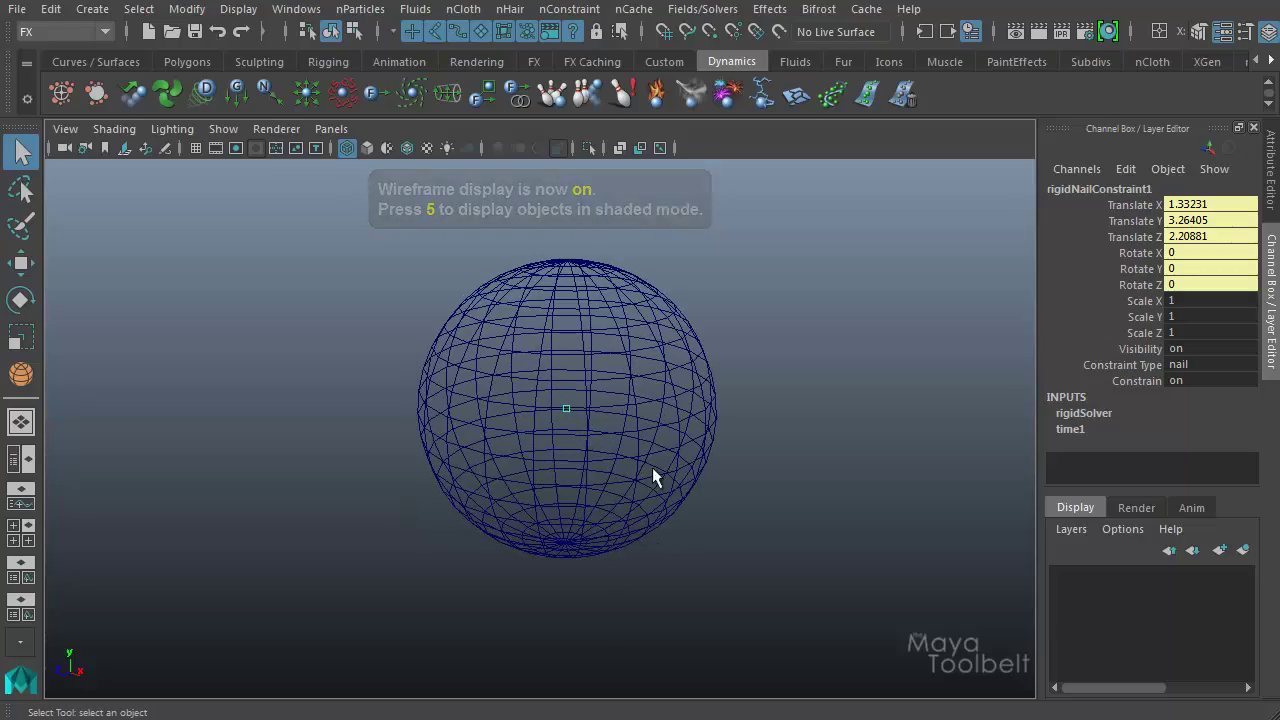
left_click_drag(654, 474, 706, 486, "alt")
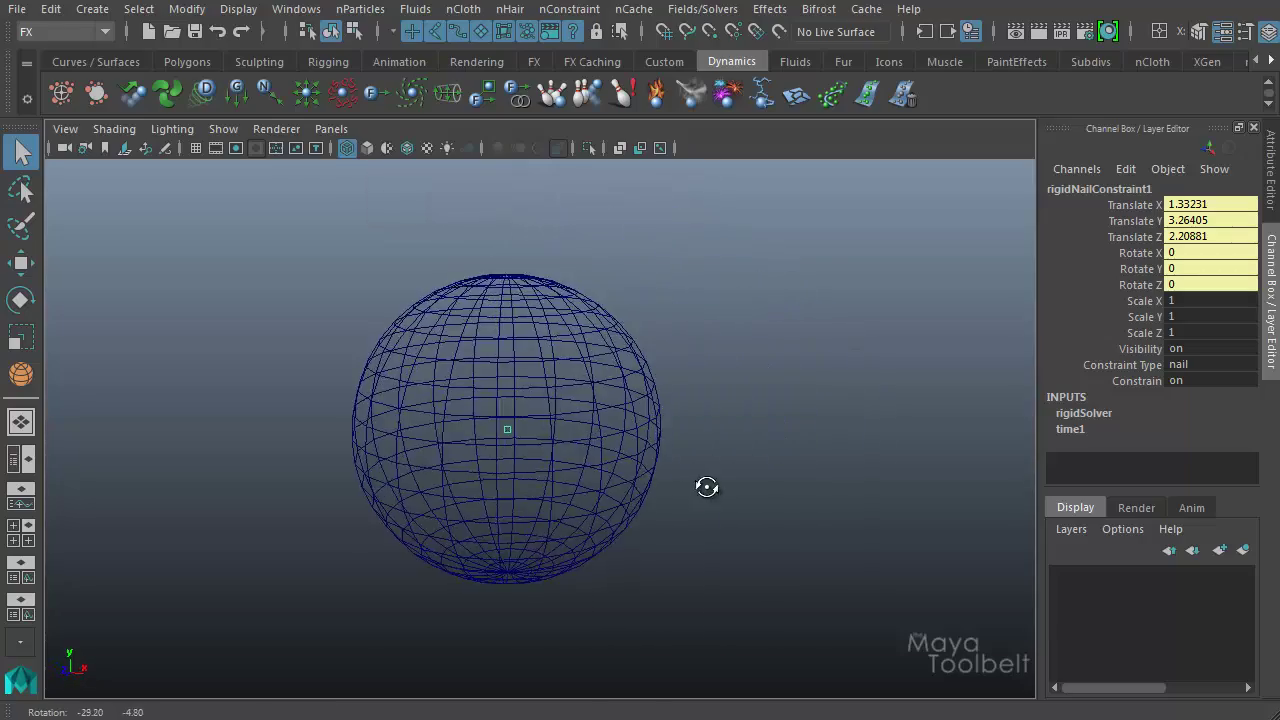
right_click_drag(706, 486, 486, 491, "alt")
key("w")
right_click_drag(722, 446, 558, 334, "alt")
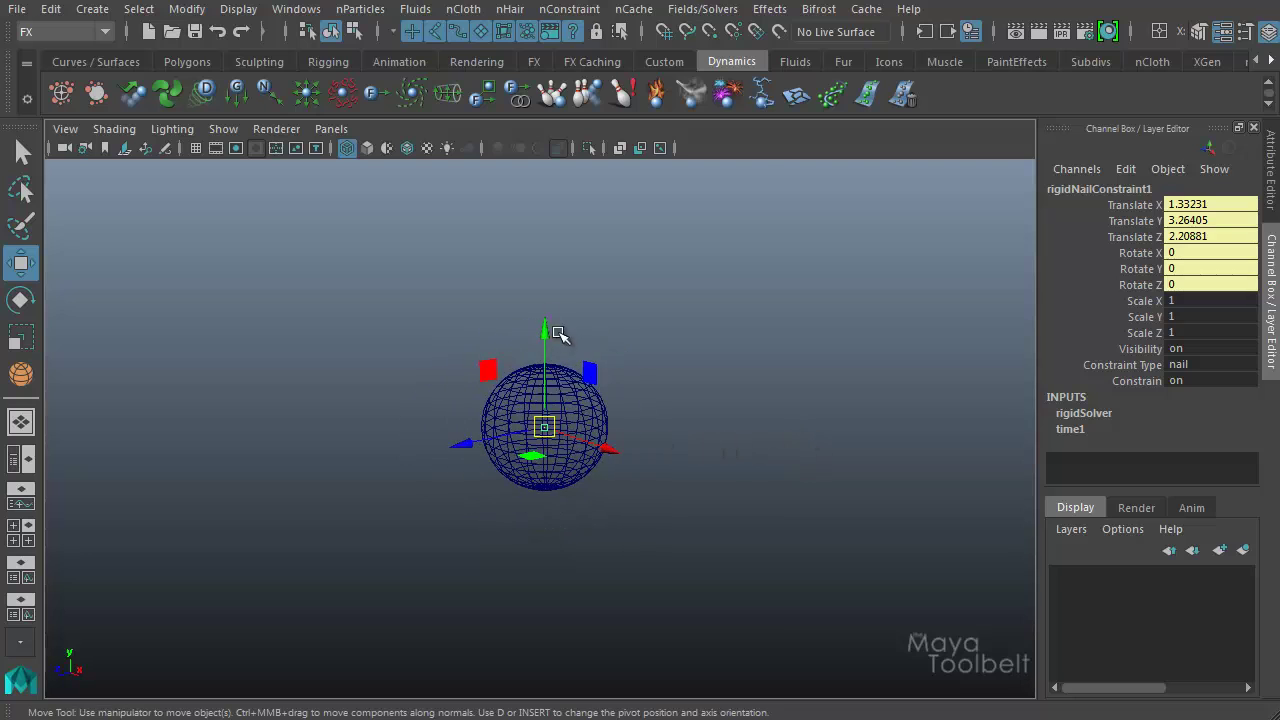
left_click_drag(545, 331, 545, 148)
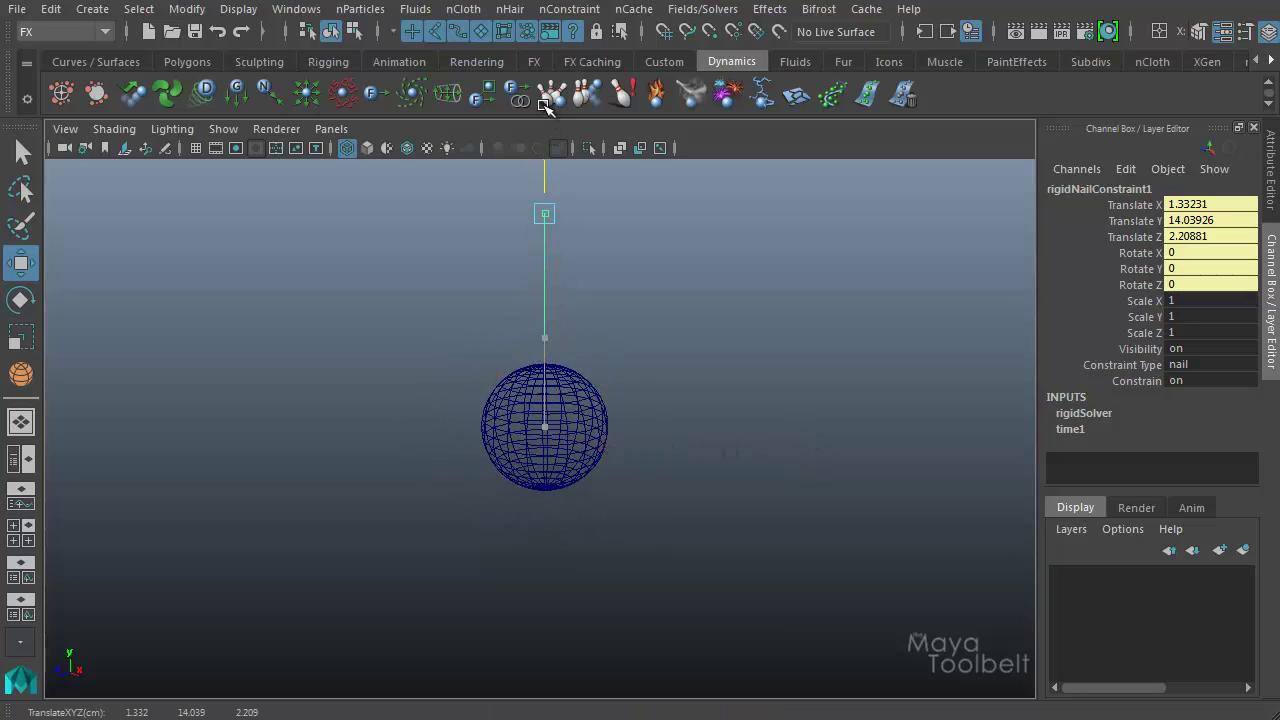
mouse_move(617, 194)
left_mouse_down("alt")
mouse_move(700, 314)
mouse_move(606, 197)
left_mouse_up("alt")
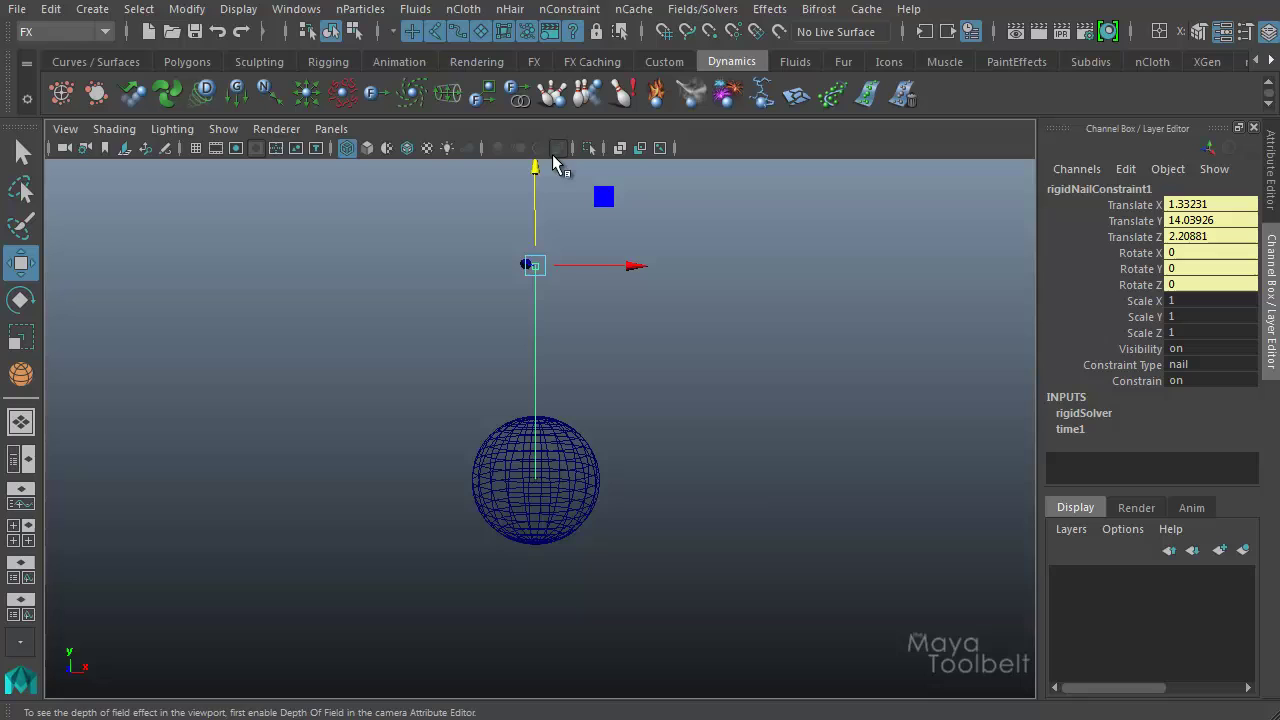
left_click_drag(533, 170, 538, 163)
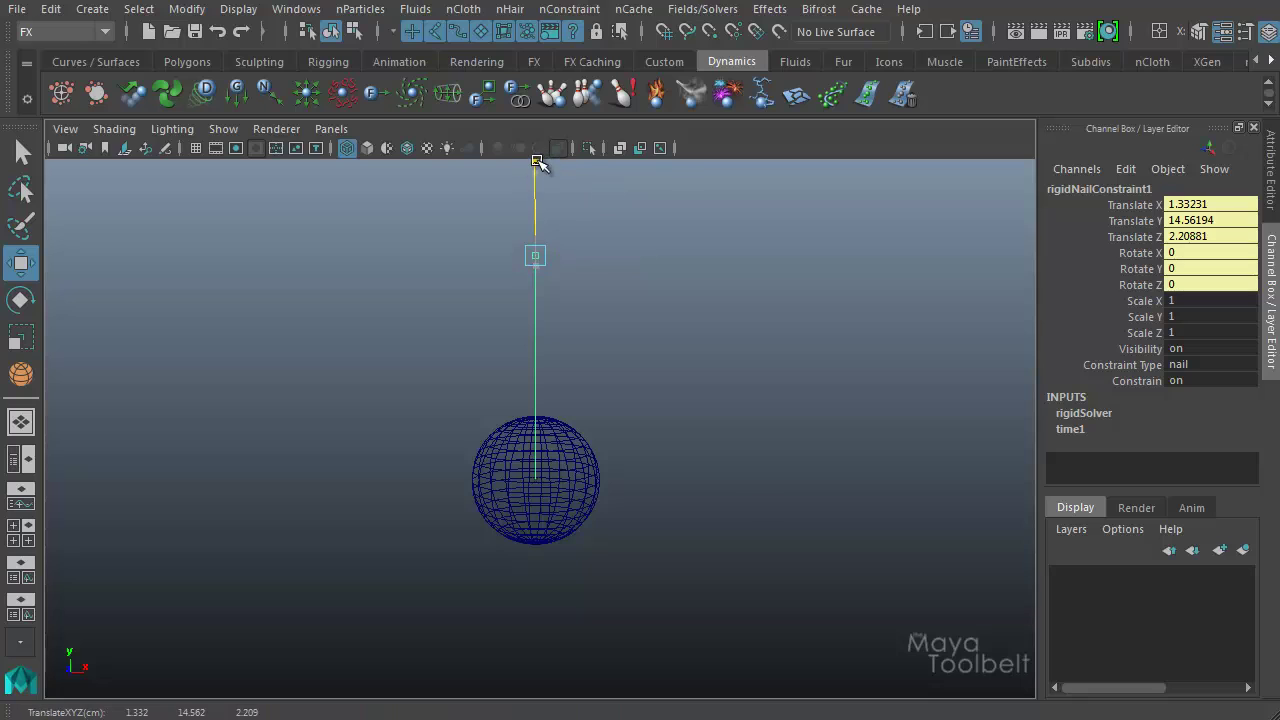
- Move the sphere sideways to 1.33231, 11.47023, 16.19107 so it hangs at an angle
left_click(740, 380)
left_click_drag(743, 380, 562, 253, "alt")
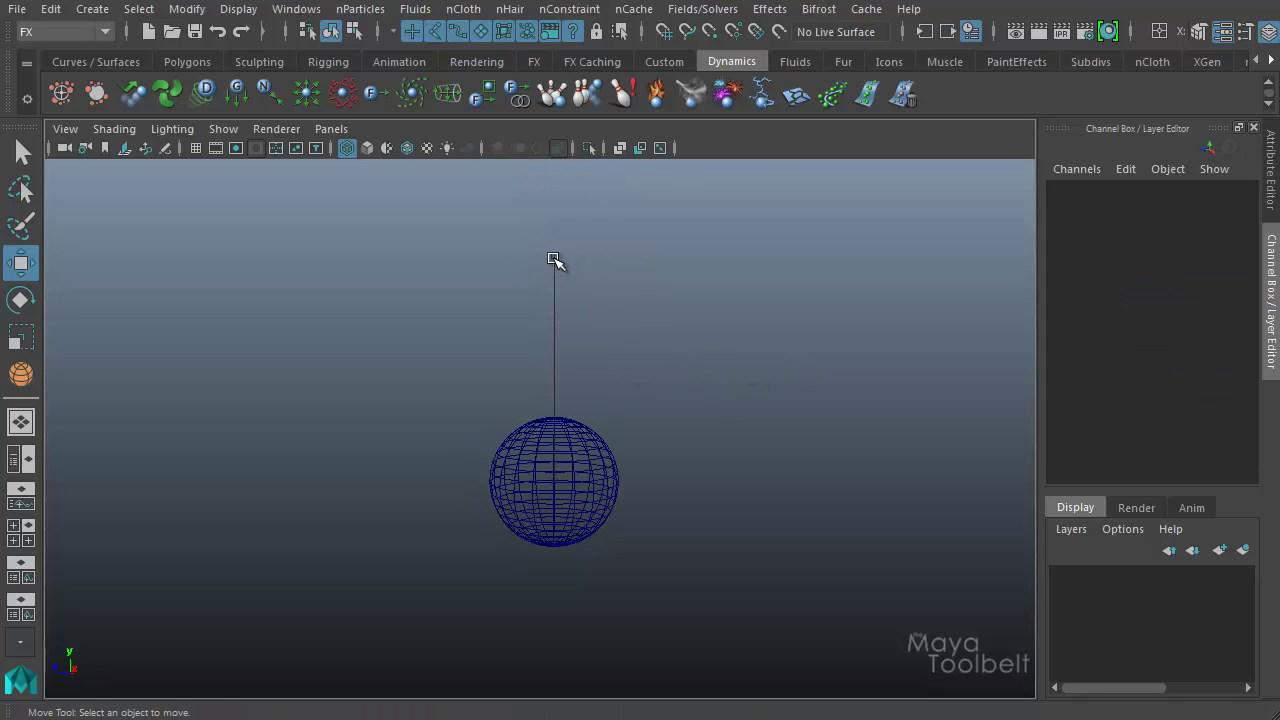
left_click_drag(581, 456, 615, 487, "alt")
left_click(615, 487)
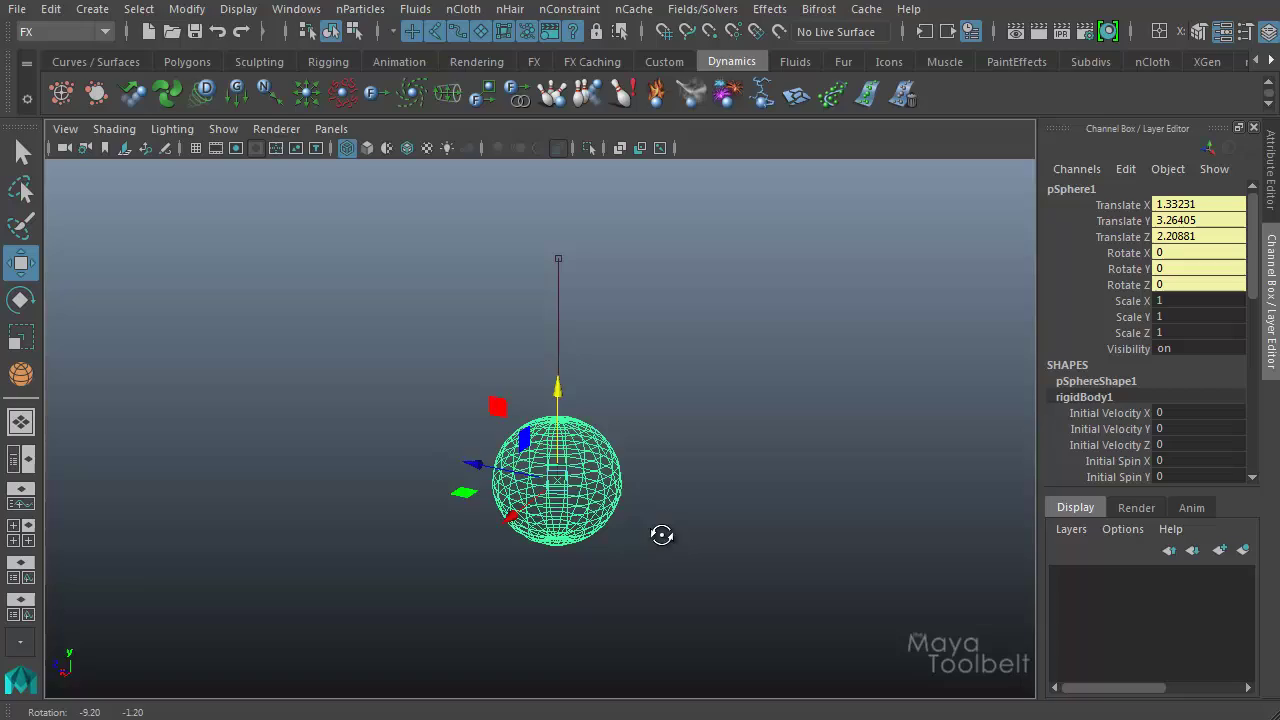
left_click_drag(489, 409, 445, 380)
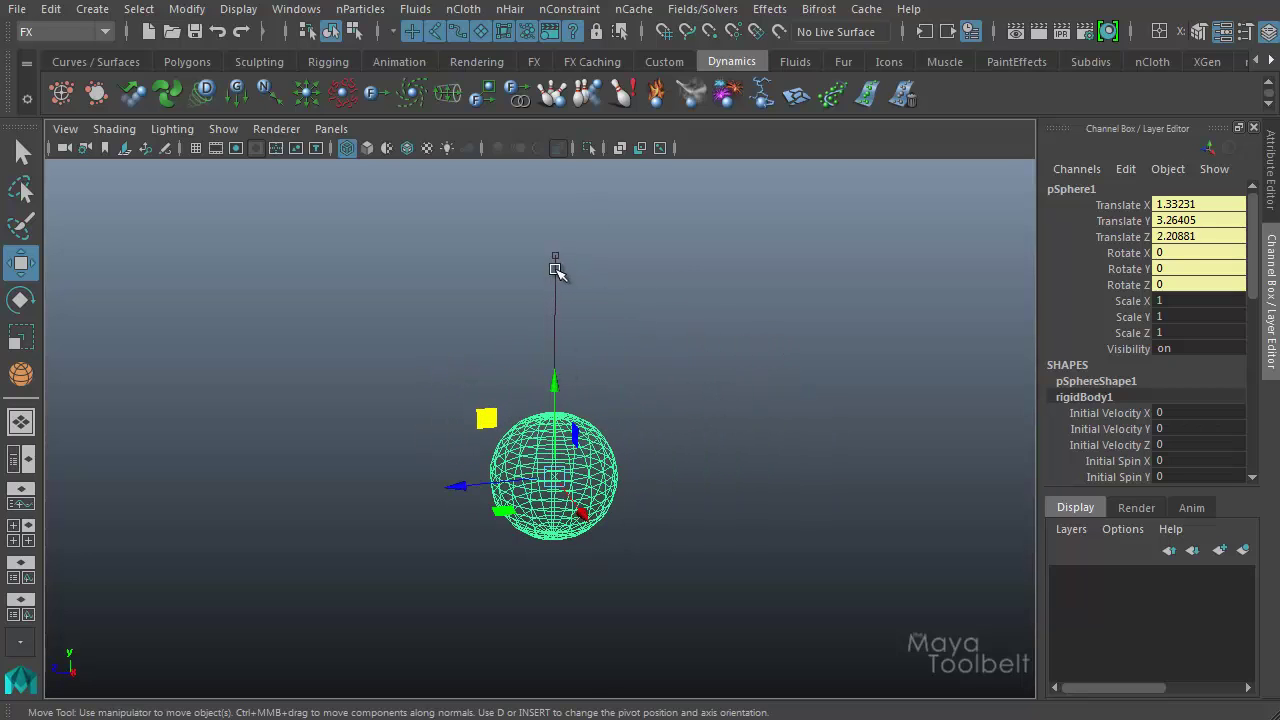
left_click(556, 258)
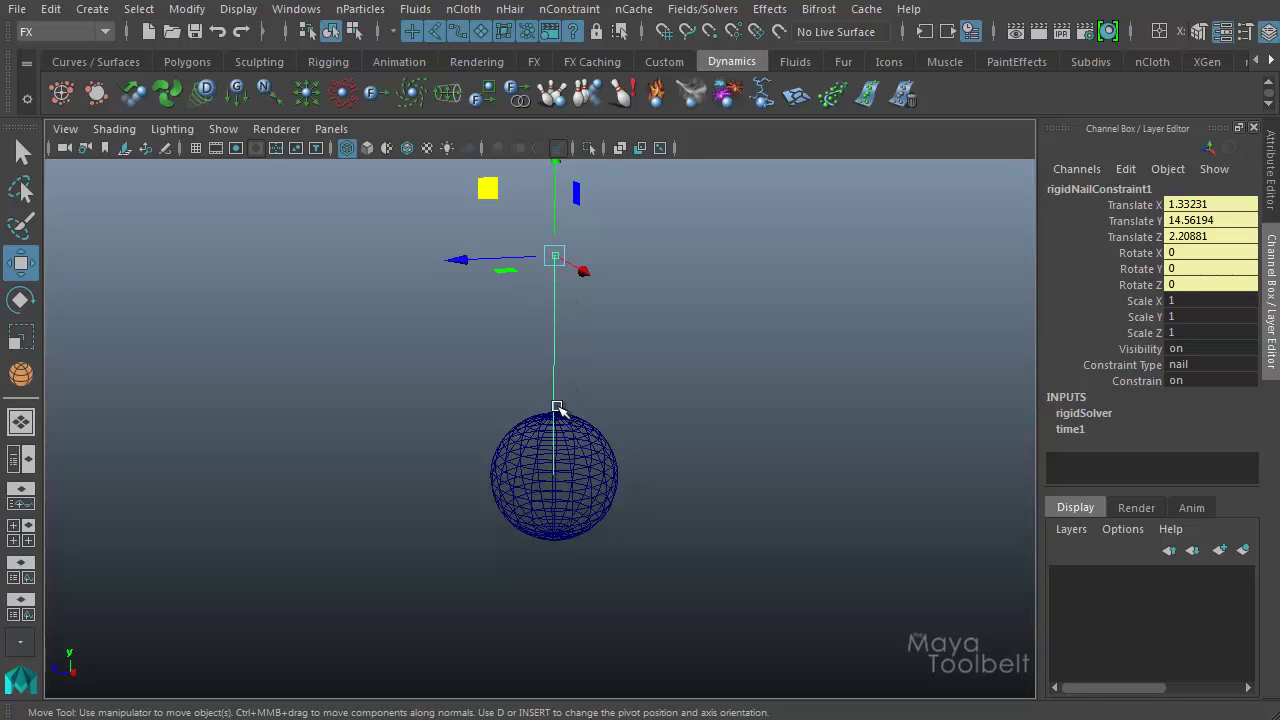
left_click(620, 506)
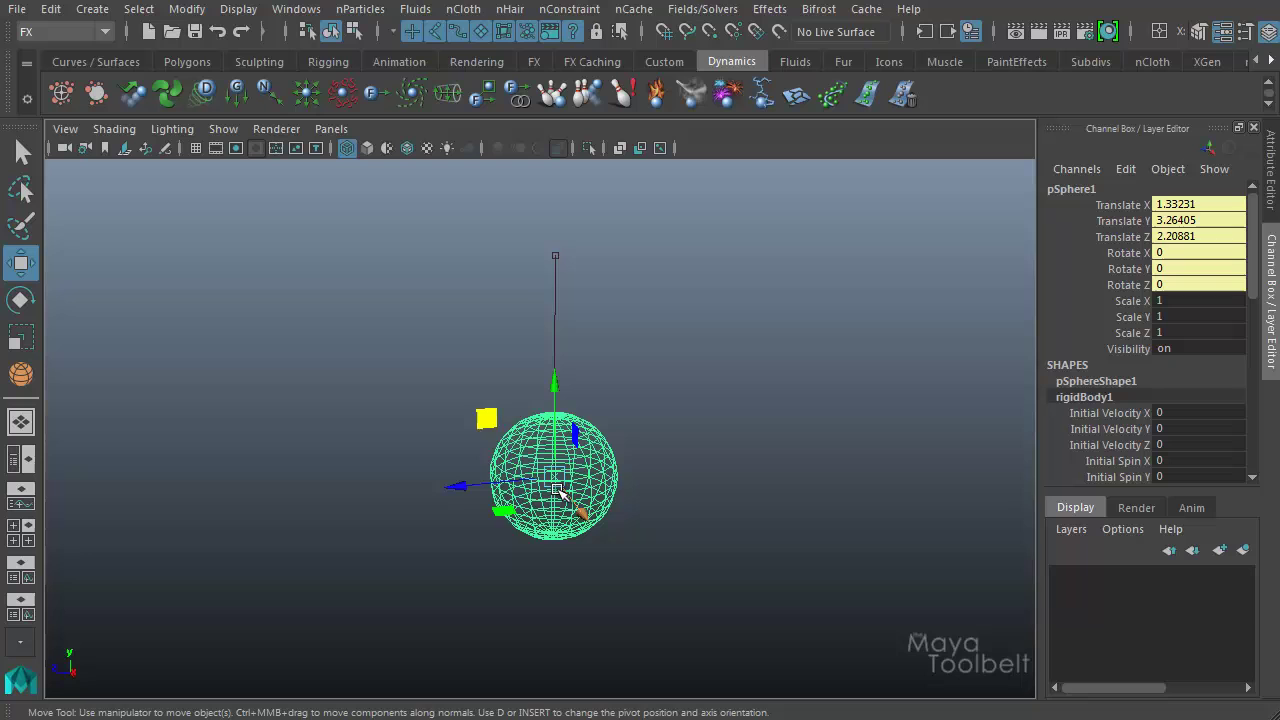
mouse_move(566, 509)
left_mouse_down()
mouse_move(523, 491)
mouse_move(357, 477)
mouse_move(689, 451)
mouse_move(430, 525)
mouse_move(340, 410)
mouse_move(591, 571)
mouse_move(517, 516)
mouse_move(731, 437)
mouse_move(647, 452)
mouse_move(545, 420)
mouse_move(575, 495)
left_mouse_up()
right_click_drag(734, 463, 658, 457, "alt")
left_click_drag(658, 457, 775, 453, "alt")
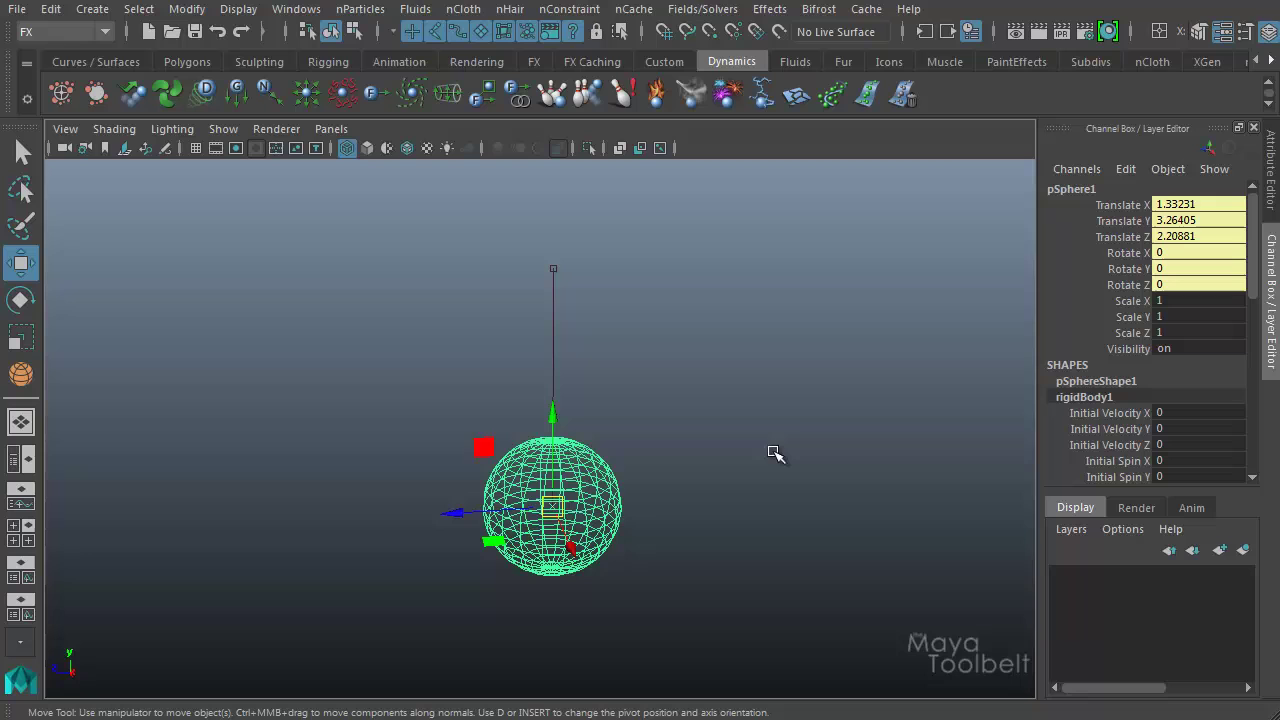
right_click_drag(679, 402, 508, 451, "alt")
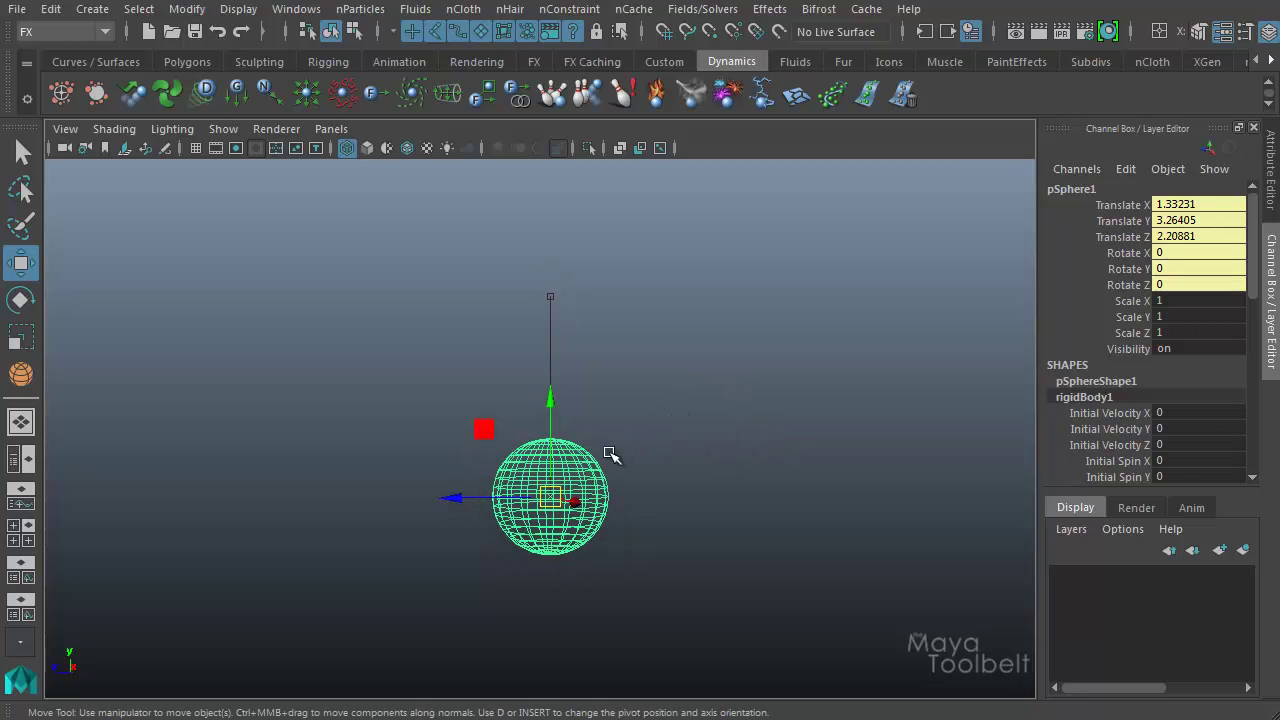
left_click_drag(611, 455, 218, 296, "alt")
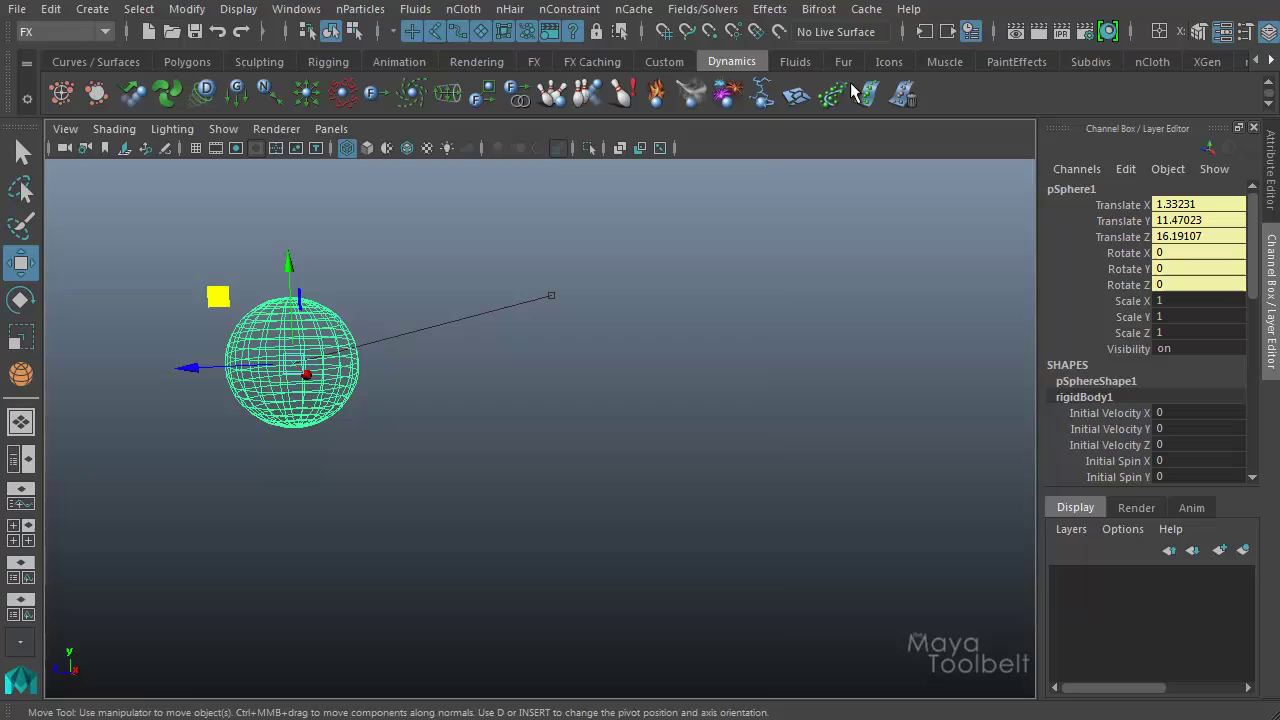
left_click(690, 10)
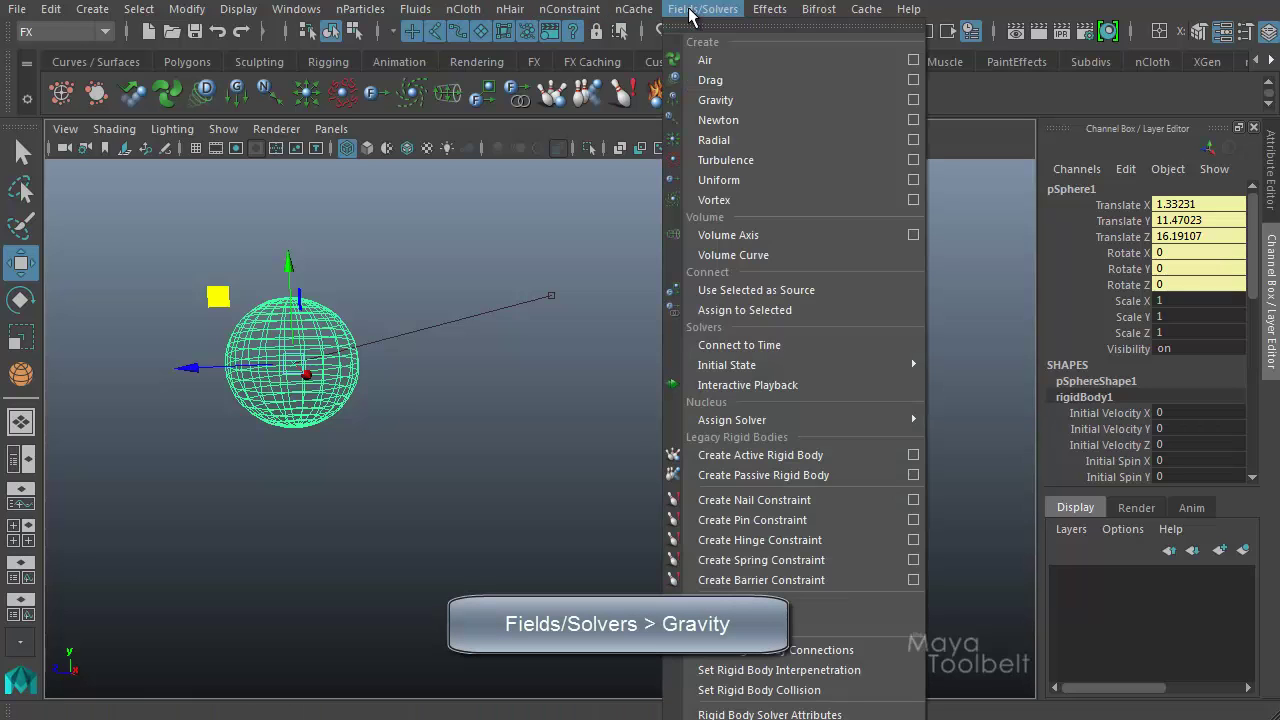
- Add a gravity field of magnitude 9.8 acting on the selected sphere
left_click(740, 102)
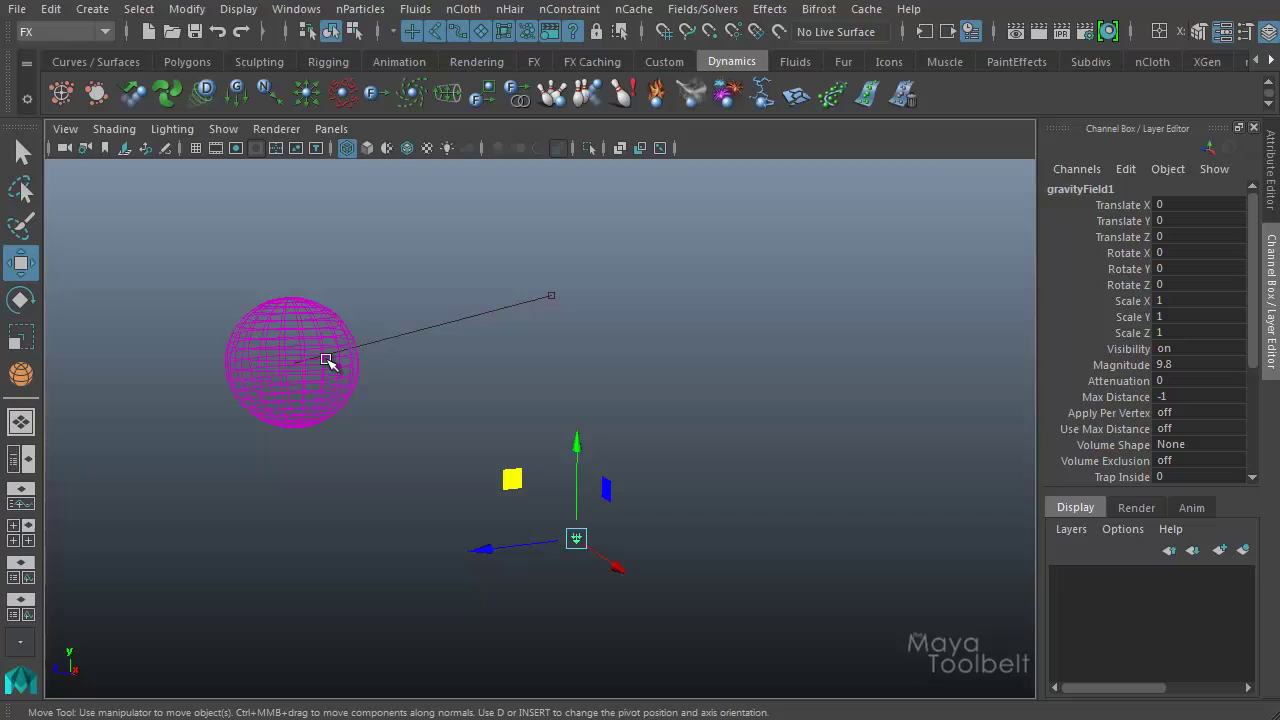
left_click_drag(466, 451, 433, 394, "alt")
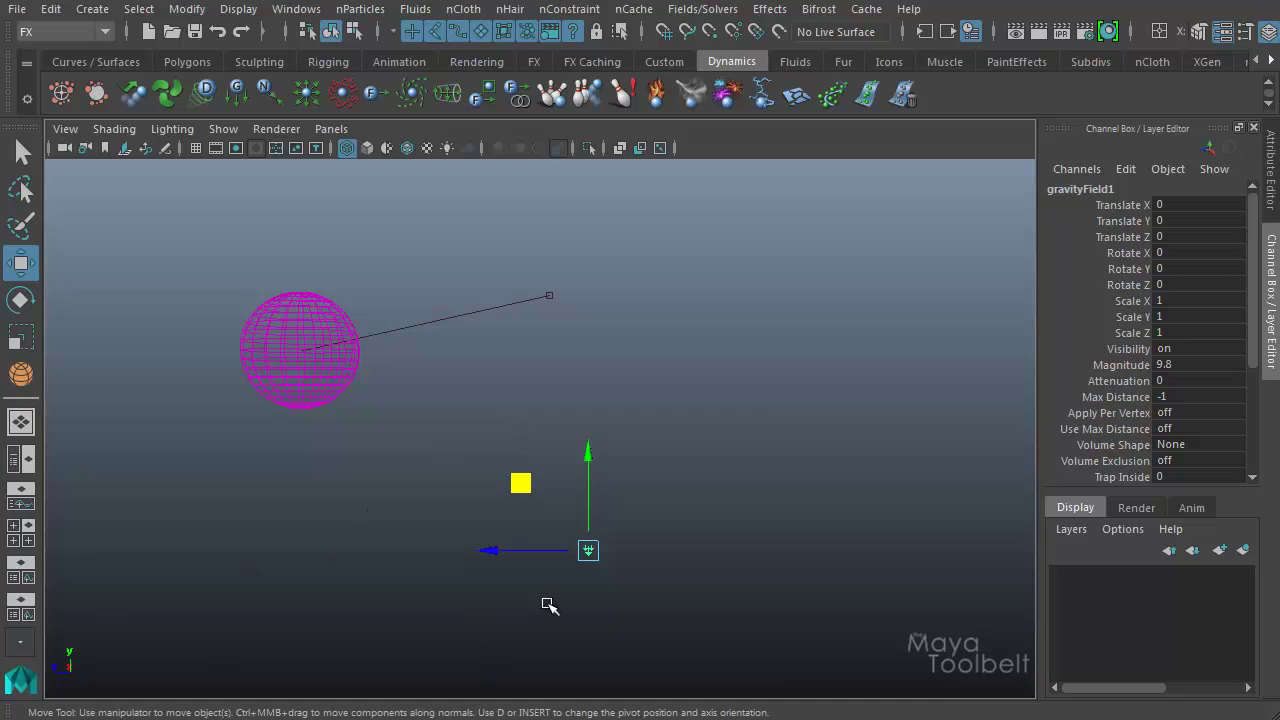
- Turn on the Time Slider and Range Slider from a torn-off Display > UI Elements menu
left_click(238, 9)
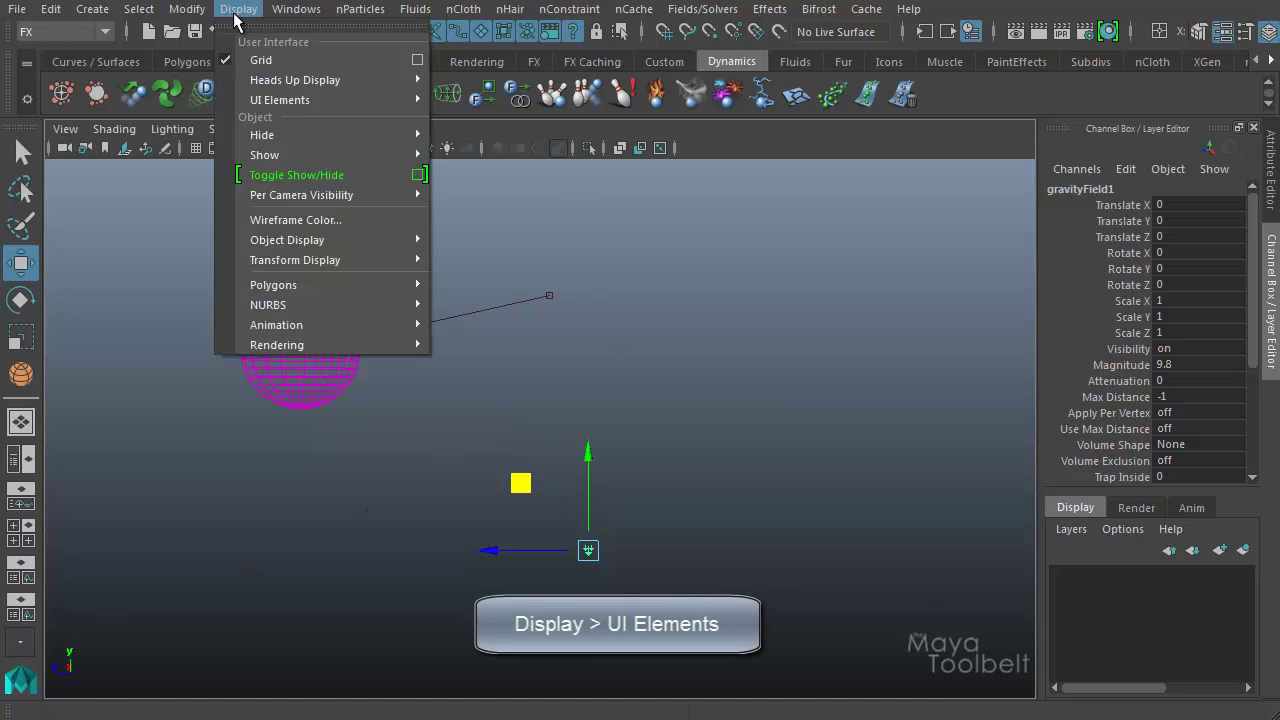
mouse_move(348, 100)
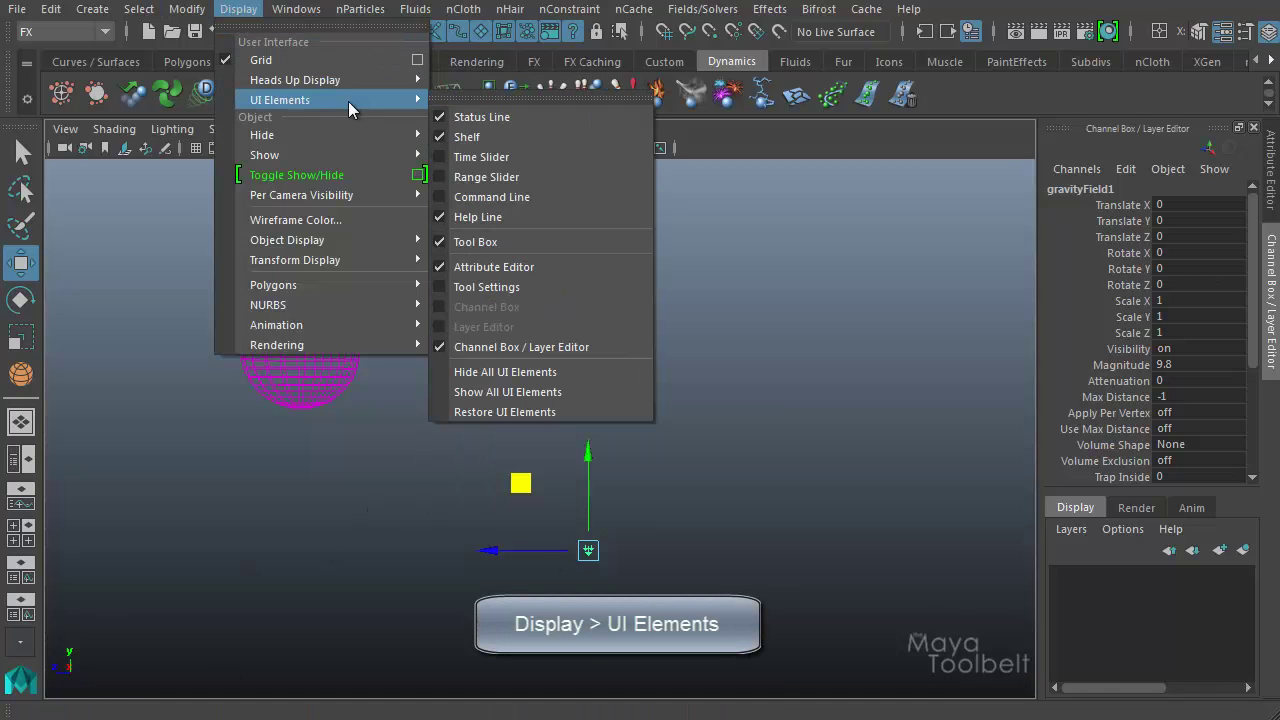
left_click(441, 96)
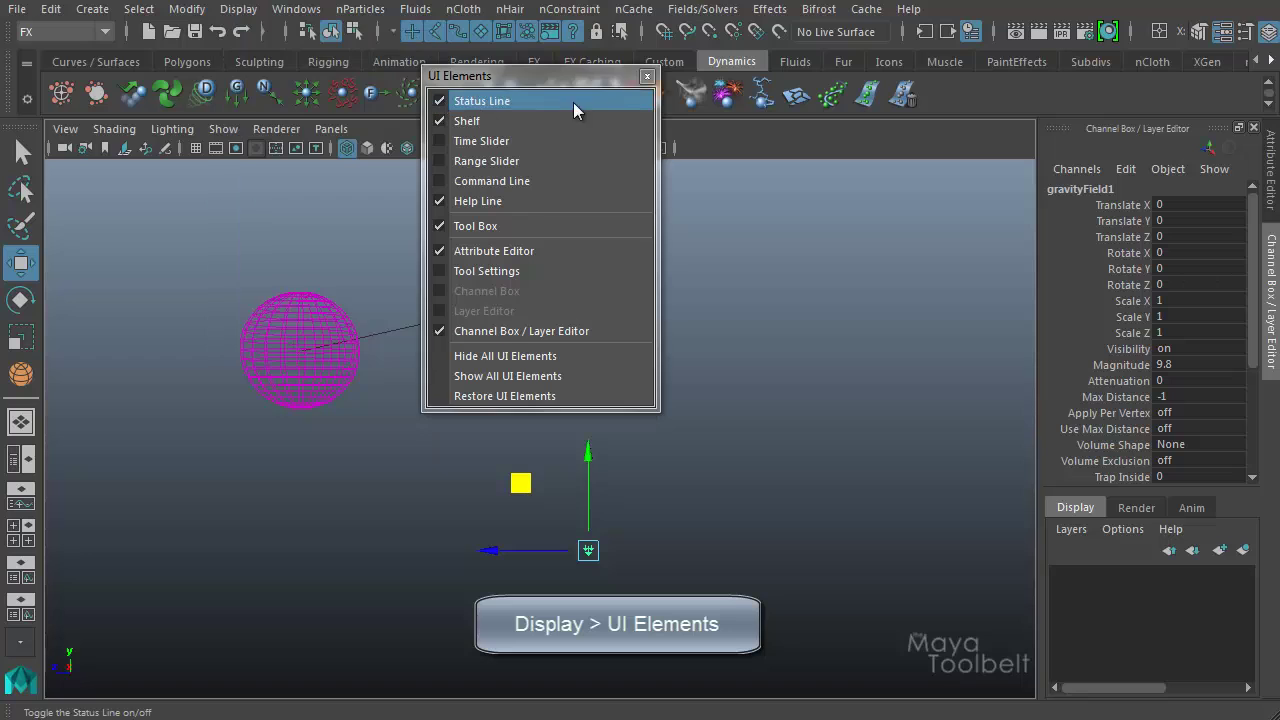
left_click(512, 142)
left_click(519, 160)
left_click(648, 77)
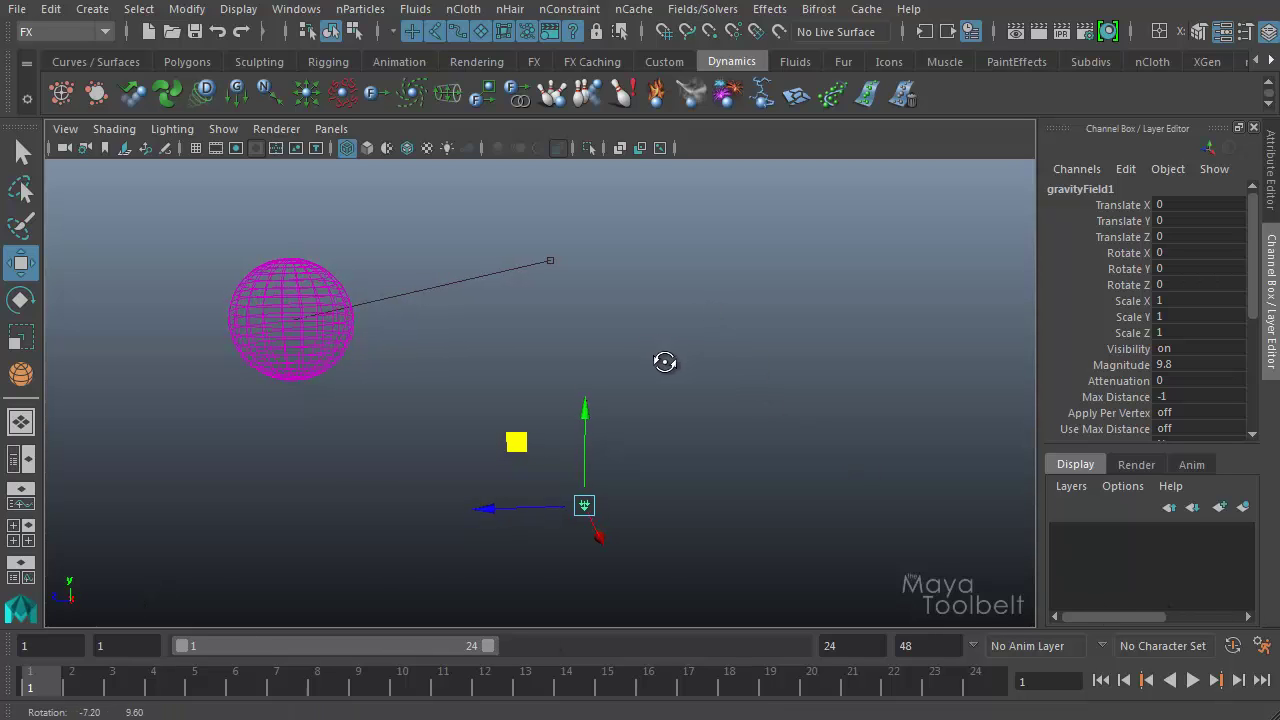
- Switch to shaded mode, set the end frame to 500 and play the swinging simulation
key("5")
left_click(938, 444)
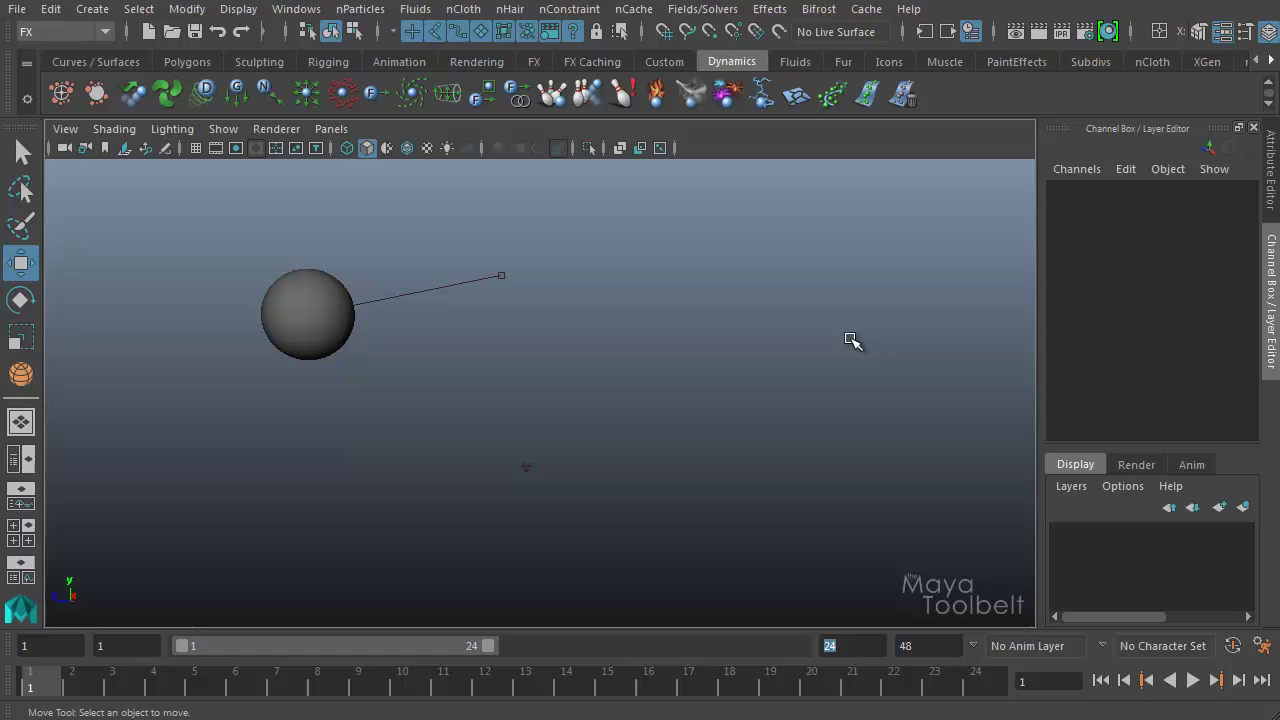
key("Return")
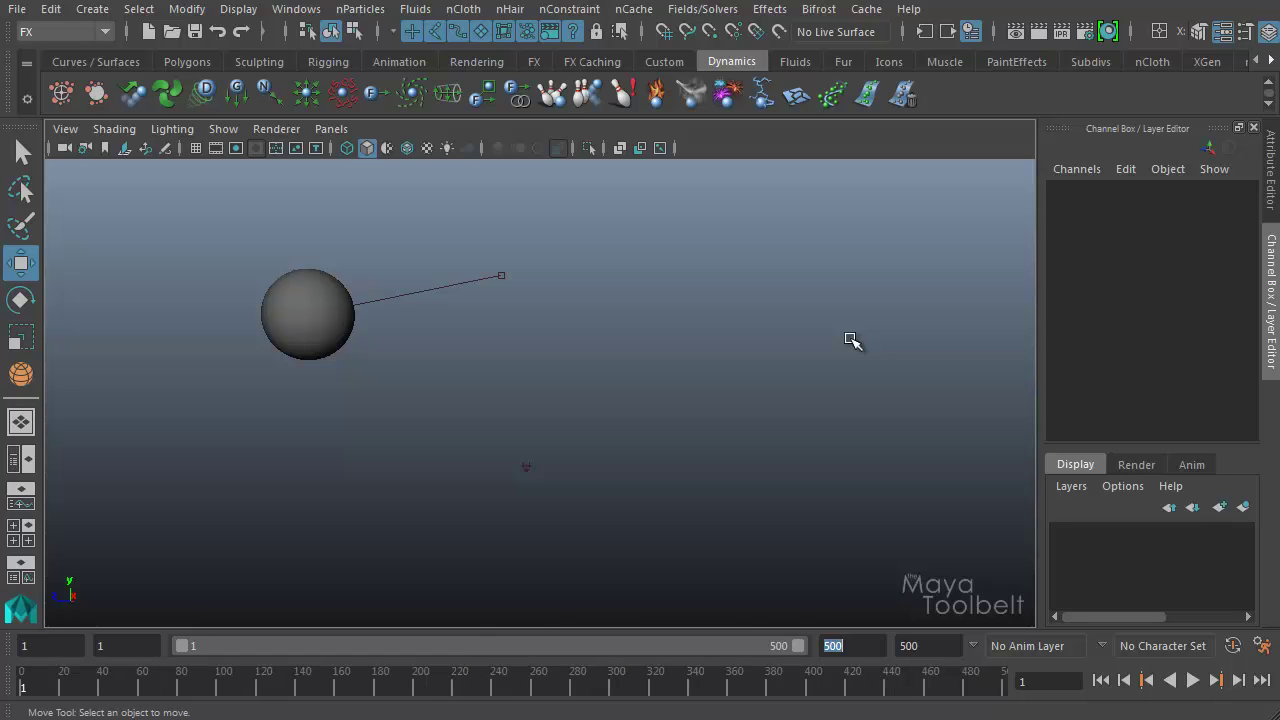
left_click(1192, 680)
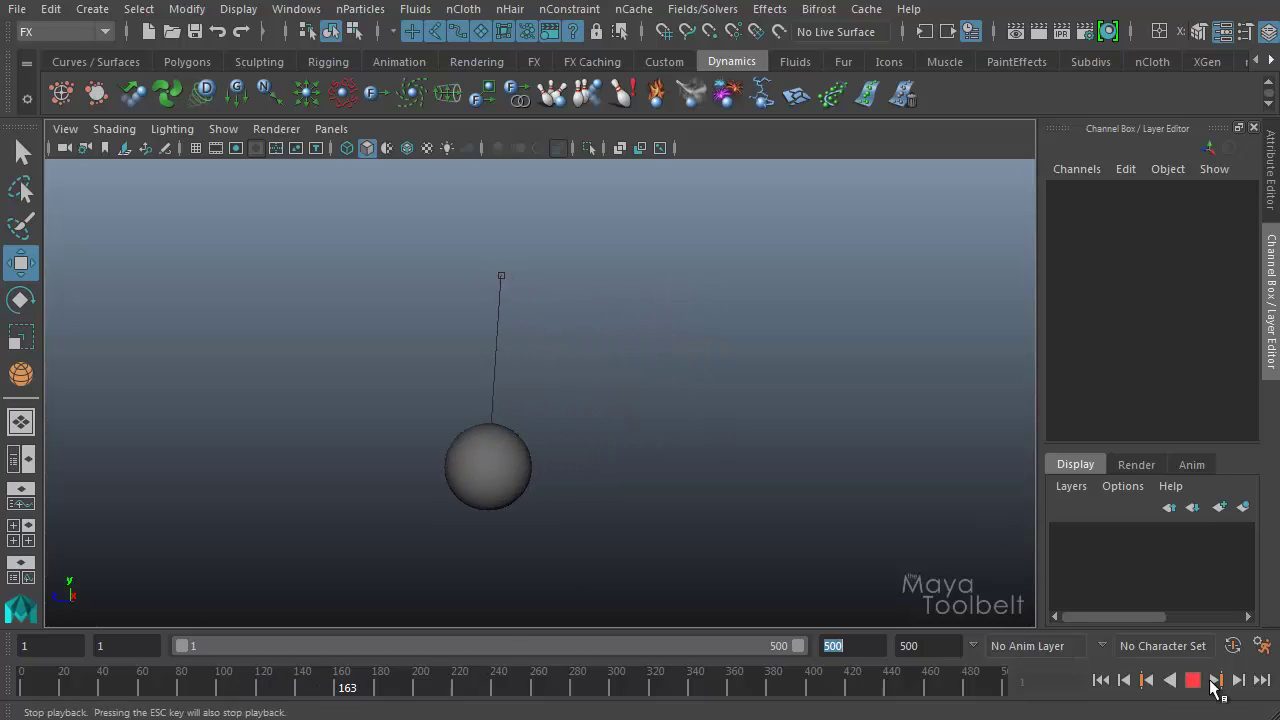
- Shift the nail constraint sideways along Z and replay the simulation from the start
left_click(1192, 680)
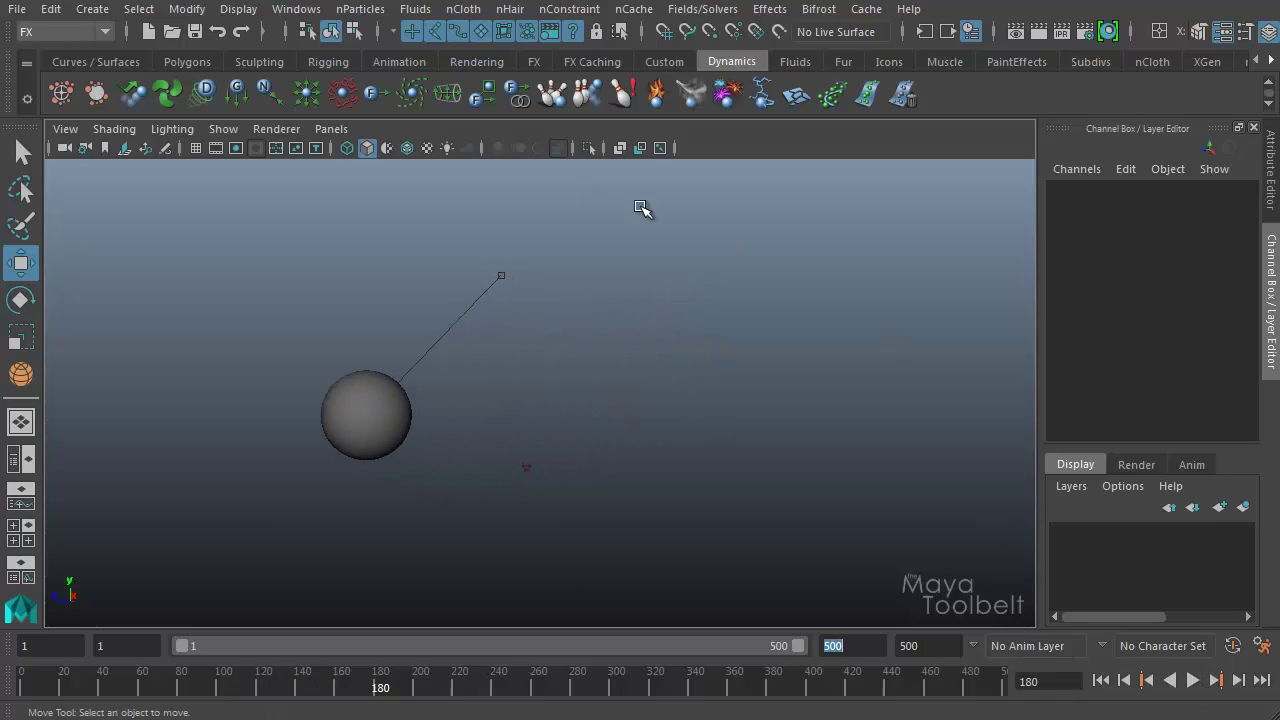
left_click(503, 274)
left_click_drag(410, 268, 206, 317)
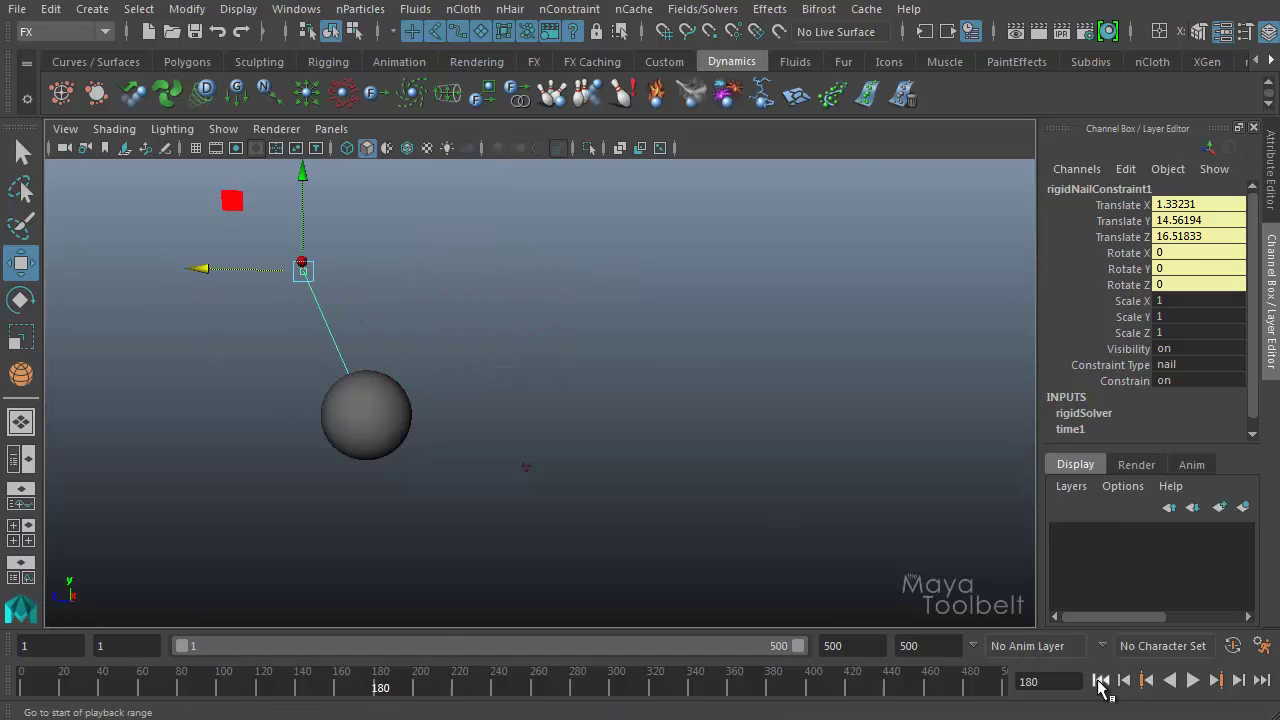
left_click(1100, 683)
left_click(1192, 680)
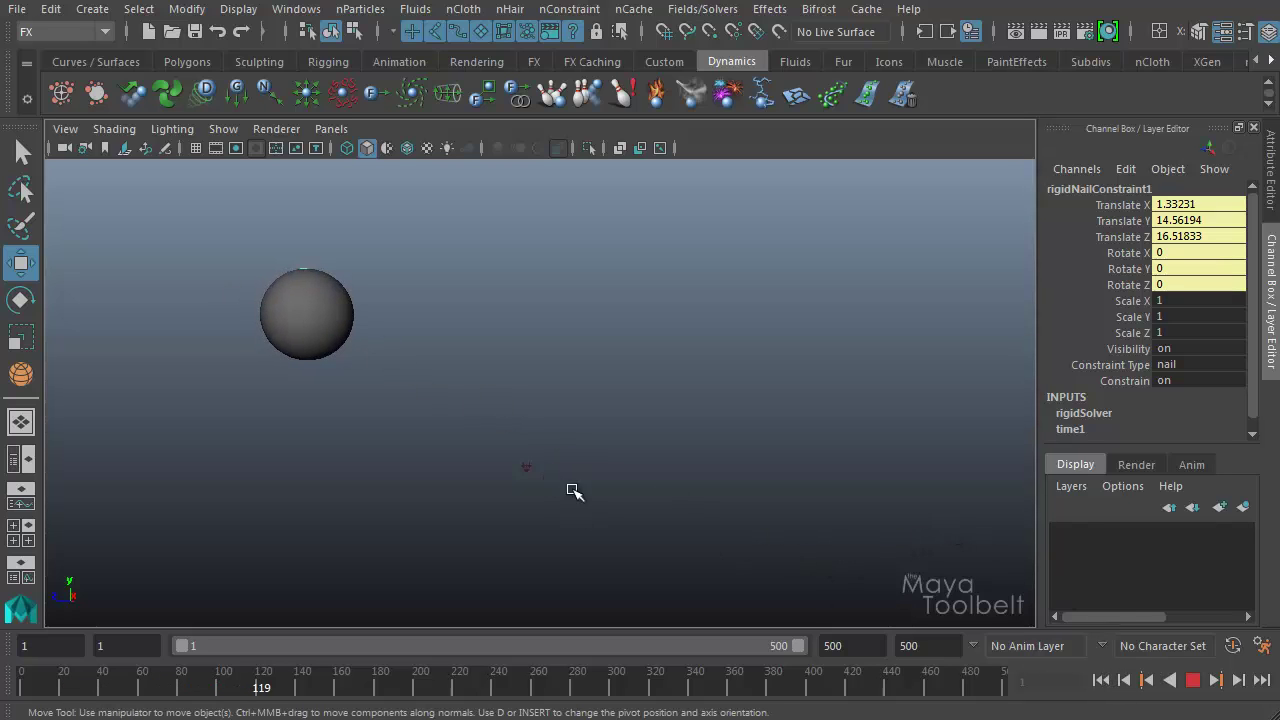
left_click(1193, 680)
- Raise the nail point to Translate 1.33, 21.81, 16.14 above the sphere and replay from frame 1
right_click_drag(334, 471, 703, 319, "alt")
left_click_drag(615, 238, 617, 180)
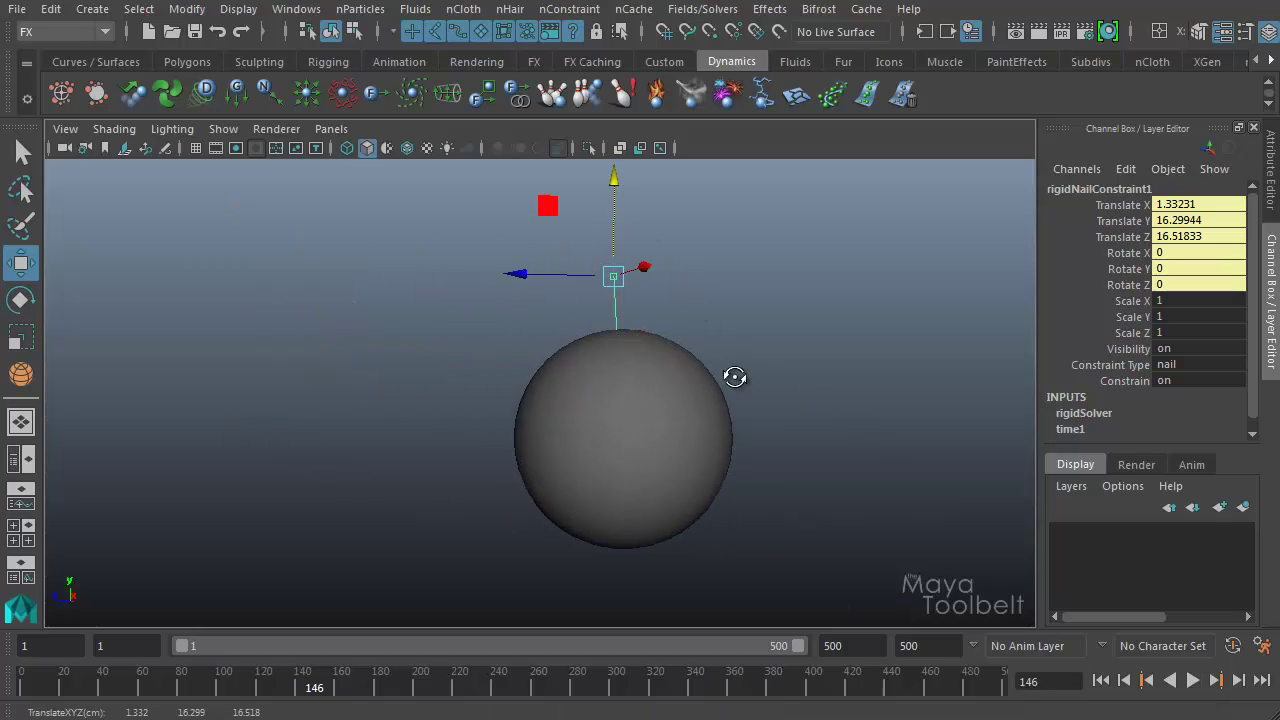
left_click_drag(734, 374, 752, 392, "alt")
left_click(1100, 680)
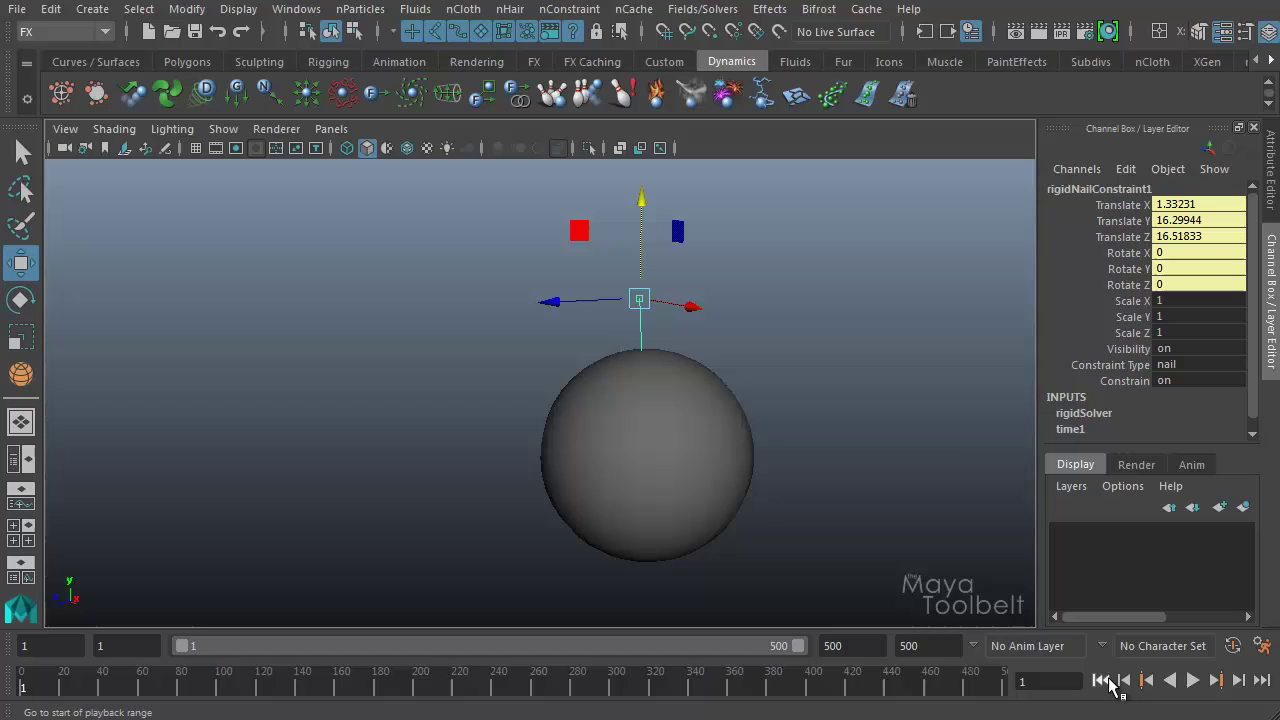
middle_click_drag(922, 448, 683, 394, "alt")
right_click_drag(700, 385, 486, 297, "alt")
mouse_move(487, 318)
left_mouse_down()
mouse_move(423, 263)
mouse_move(562, 212)
mouse_move(256, 212)
mouse_move(429, 157)
mouse_move(686, 363)
mouse_move(680, 423)
mouse_move(770, 450)
mouse_move(723, 463)
mouse_move(809, 477)
mouse_move(900, 530)
left_mouse_up()
left_click(1192, 680)
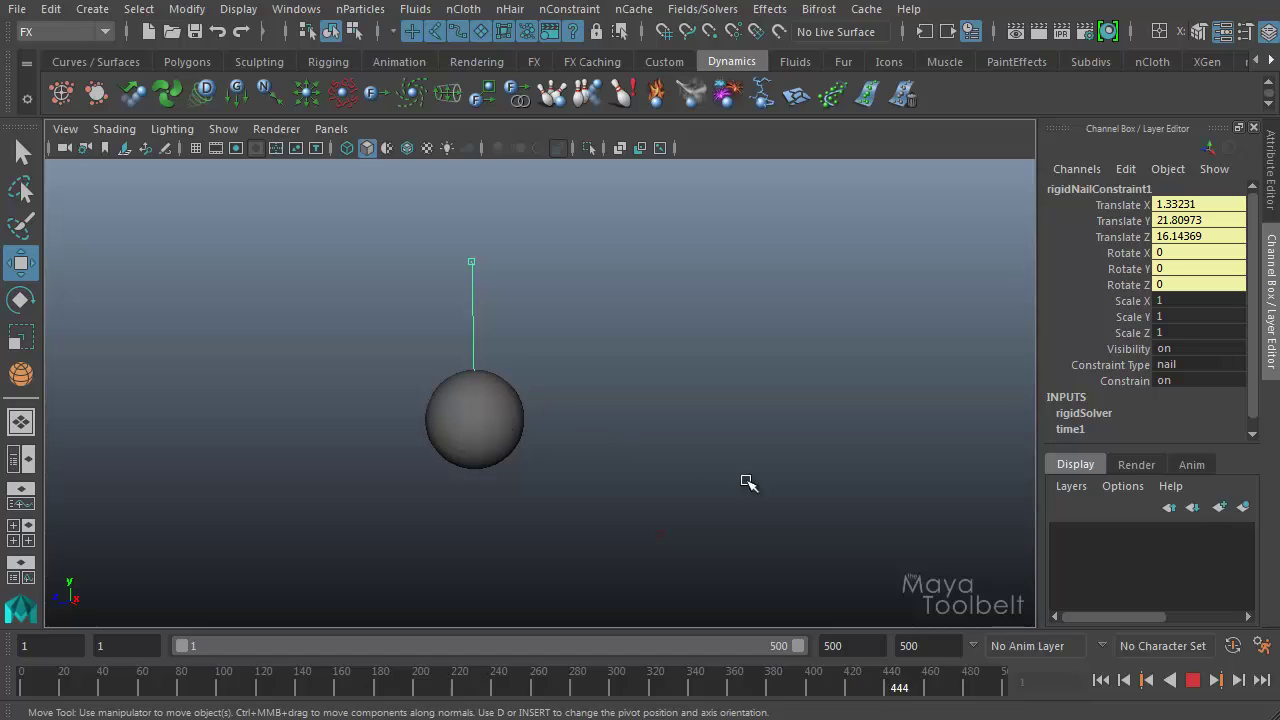
- Move the nail to Translate Z 2.535, play the resulting swing, then rewind to frame 1
left_click(1193, 680)
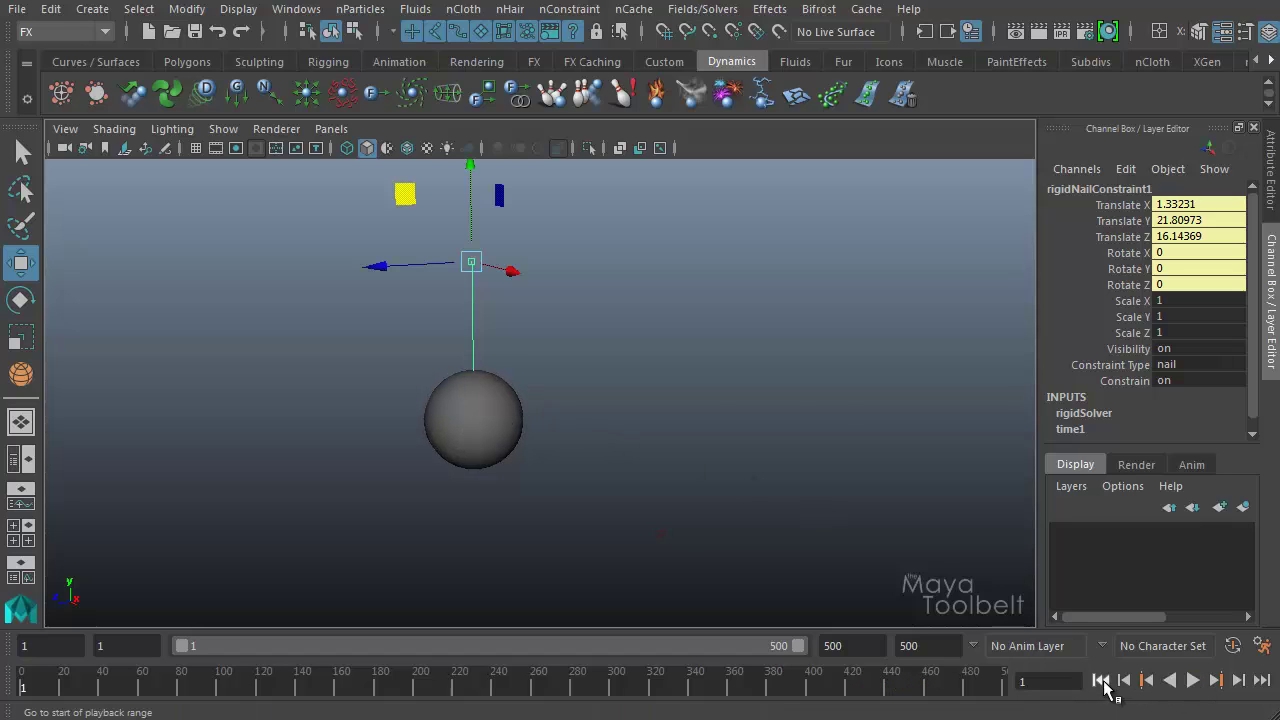
left_click_drag(409, 252, 583, 314)
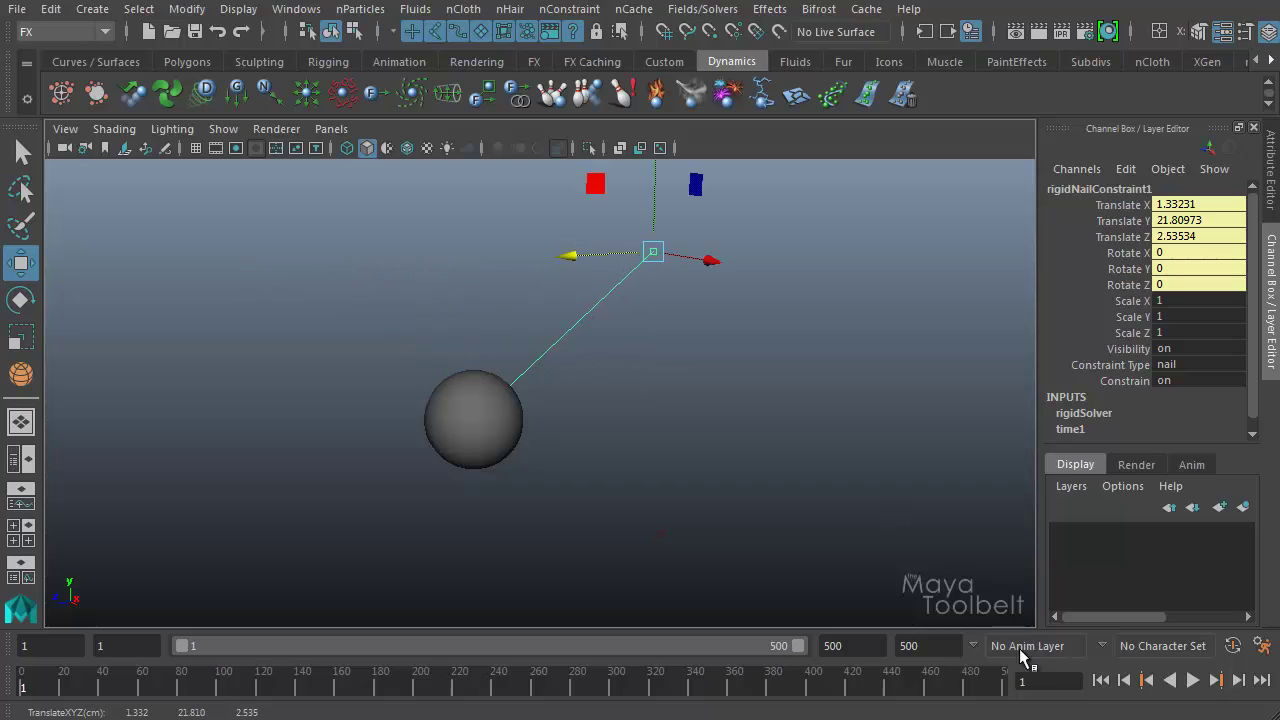
left_click(1193, 680)
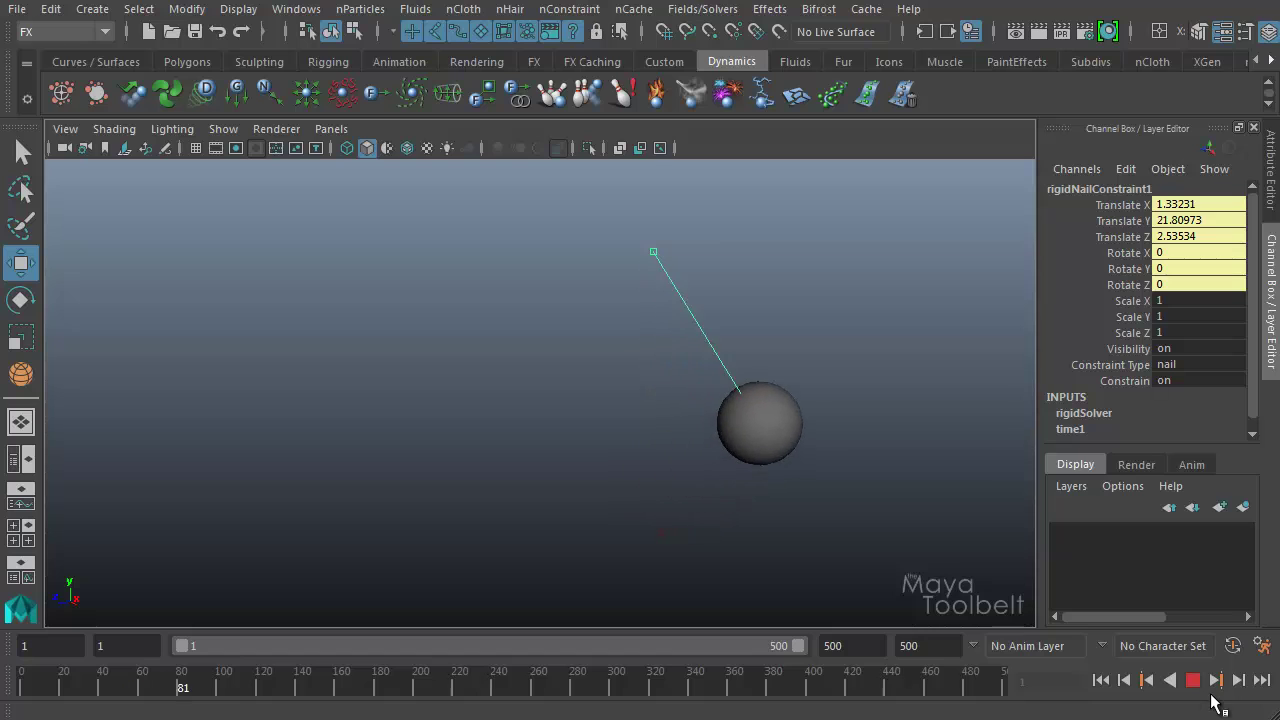
left_click(1193, 680)
left_click(1100, 680)
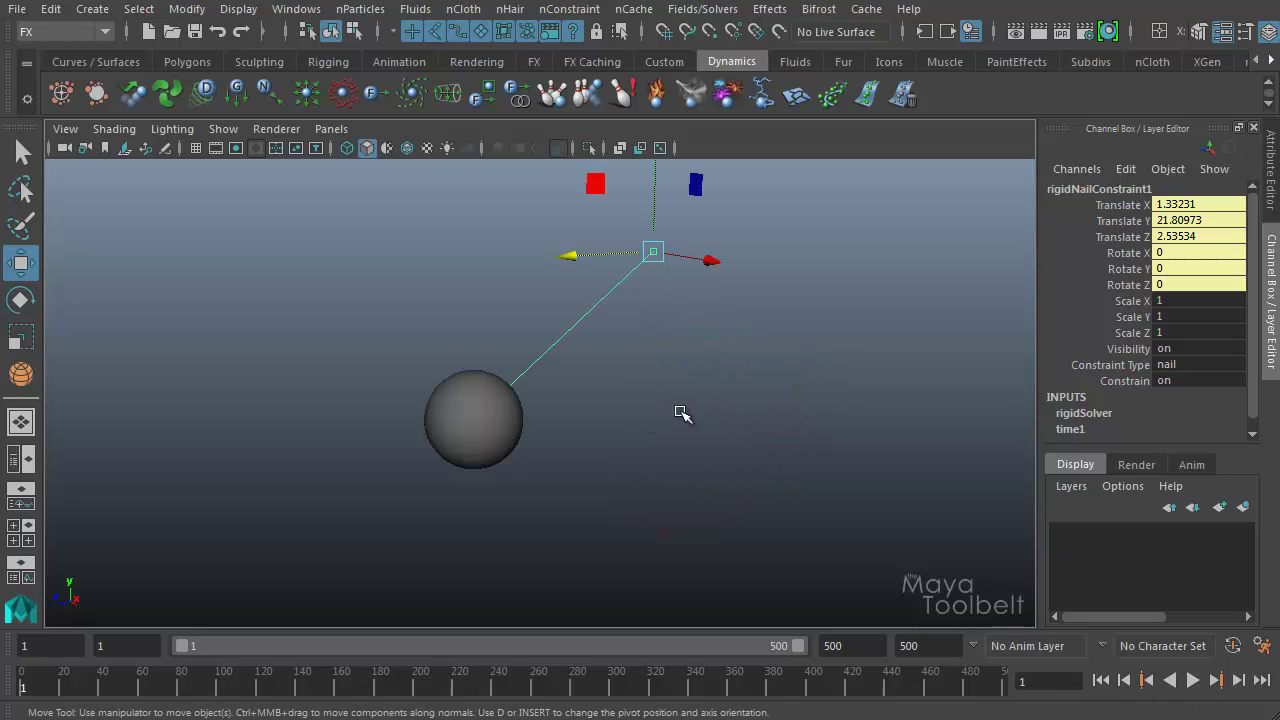
left_click_drag(680, 414, 666, 371, "alt")
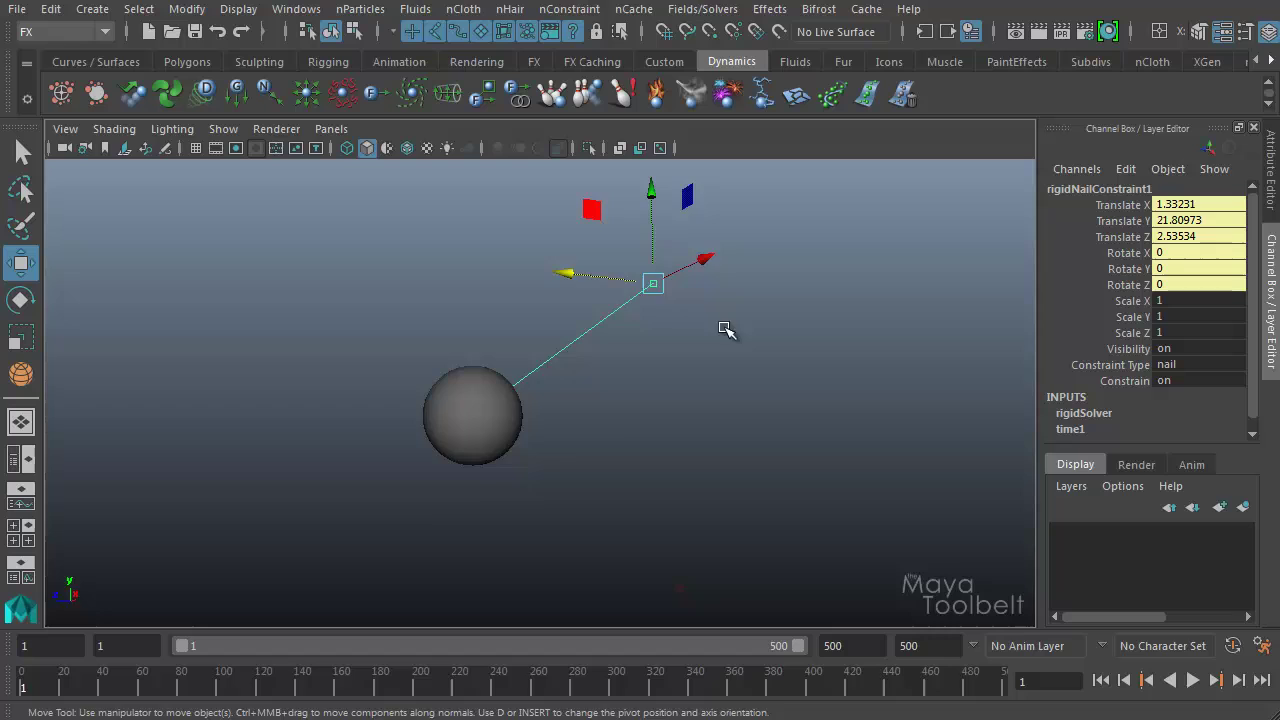
middle_click_drag(726, 329, 711, 371, "alt")
right_click_drag(705, 389, 960, 401, "alt")
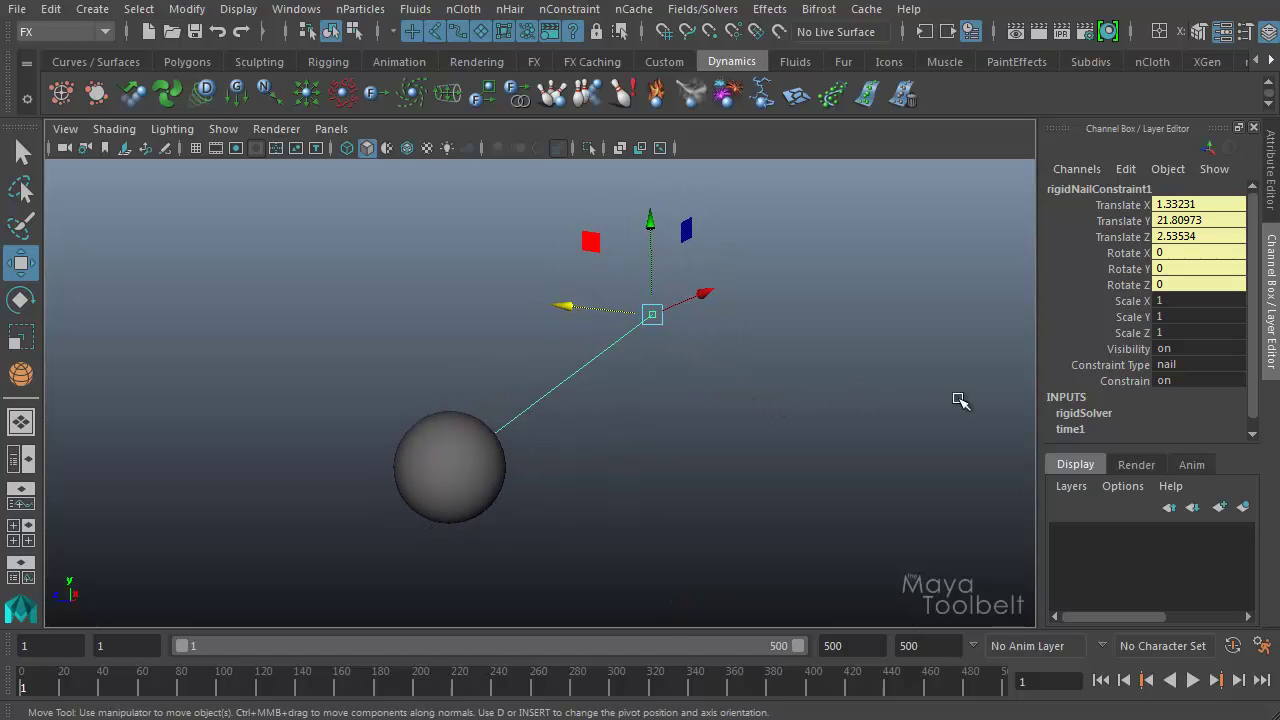
- Expand rigidSolver under Channel Box INPUTS and scroll through its settings
left_click(1104, 412)
scroll(1143, 372, "down", 3)
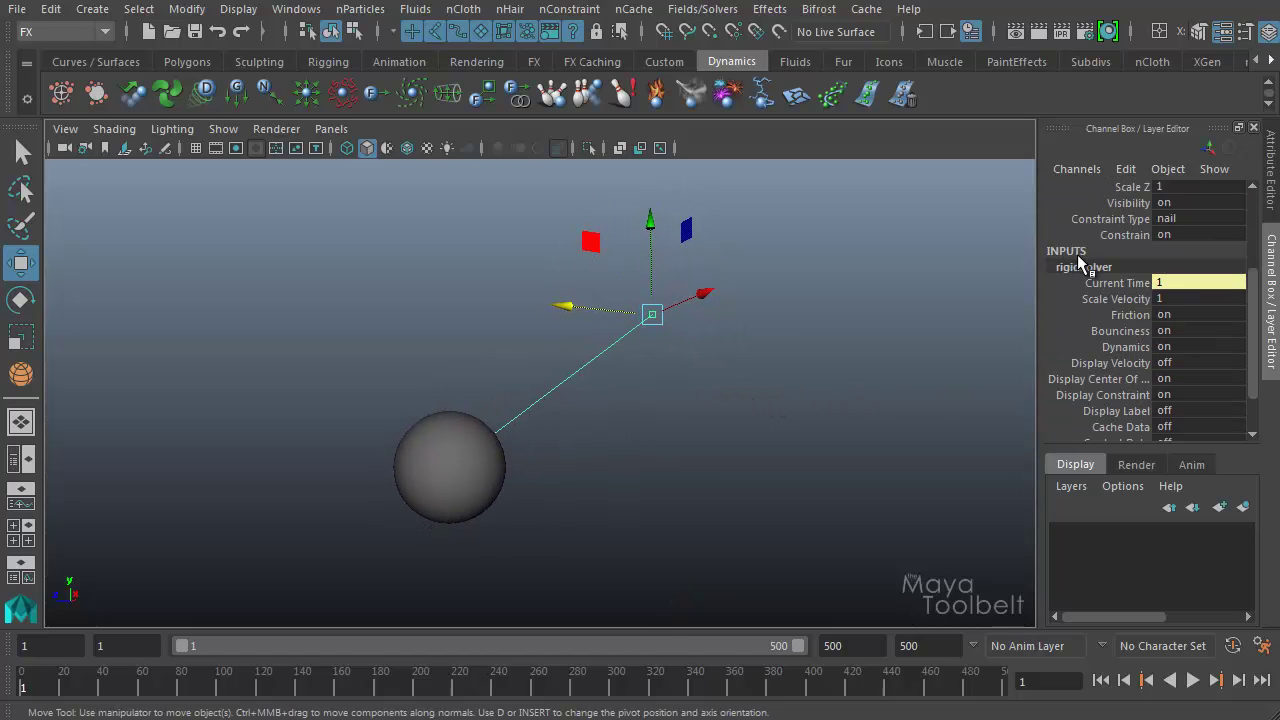
scroll(1170, 314, "down", 2)
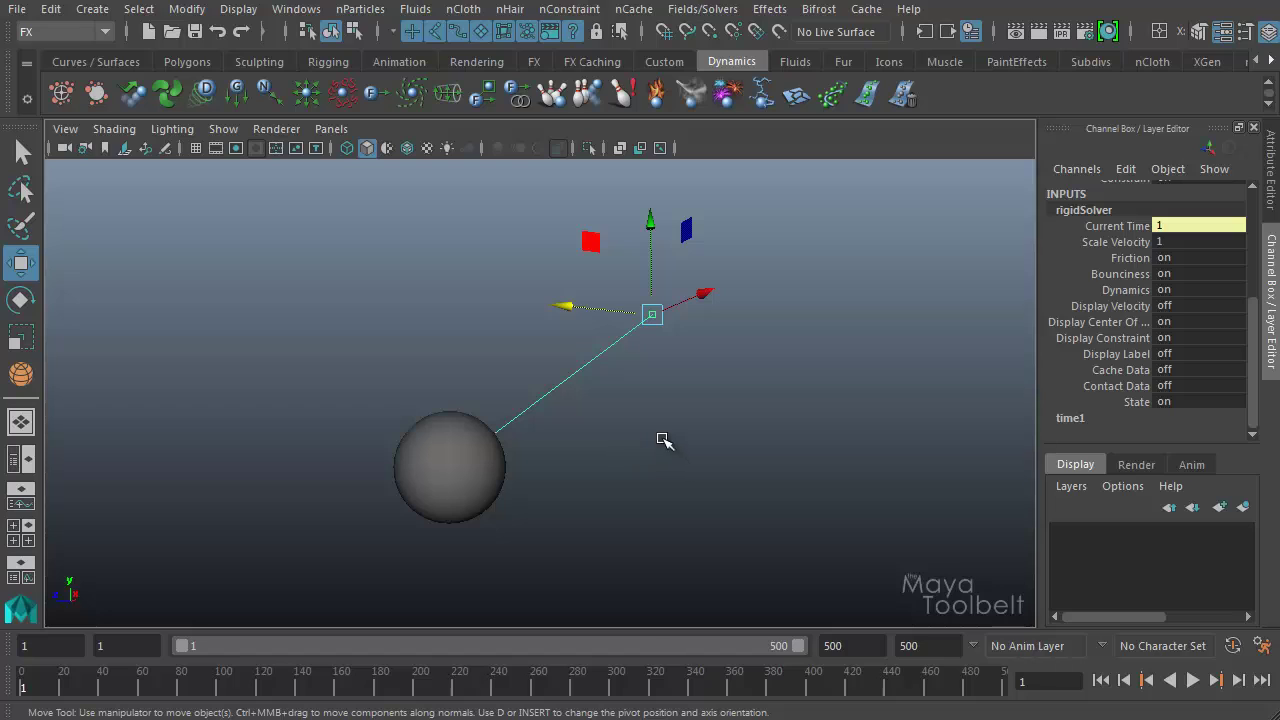
- Marquee-select gravityField1 in the viewport to show its Magnitude 9.8 attributes
left_click_drag(925, 543, 914, 463)
right_click_drag(914, 463, 650, 384, "alt")
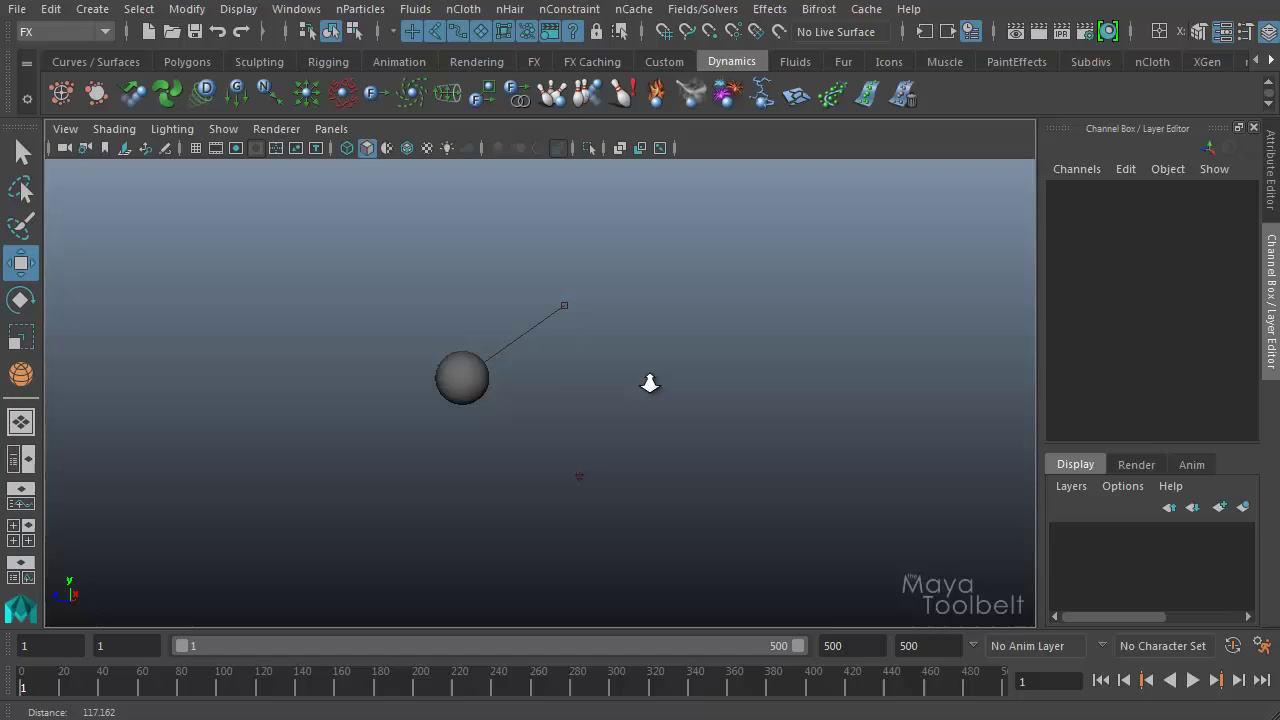
left_click_drag(646, 491, 560, 465)
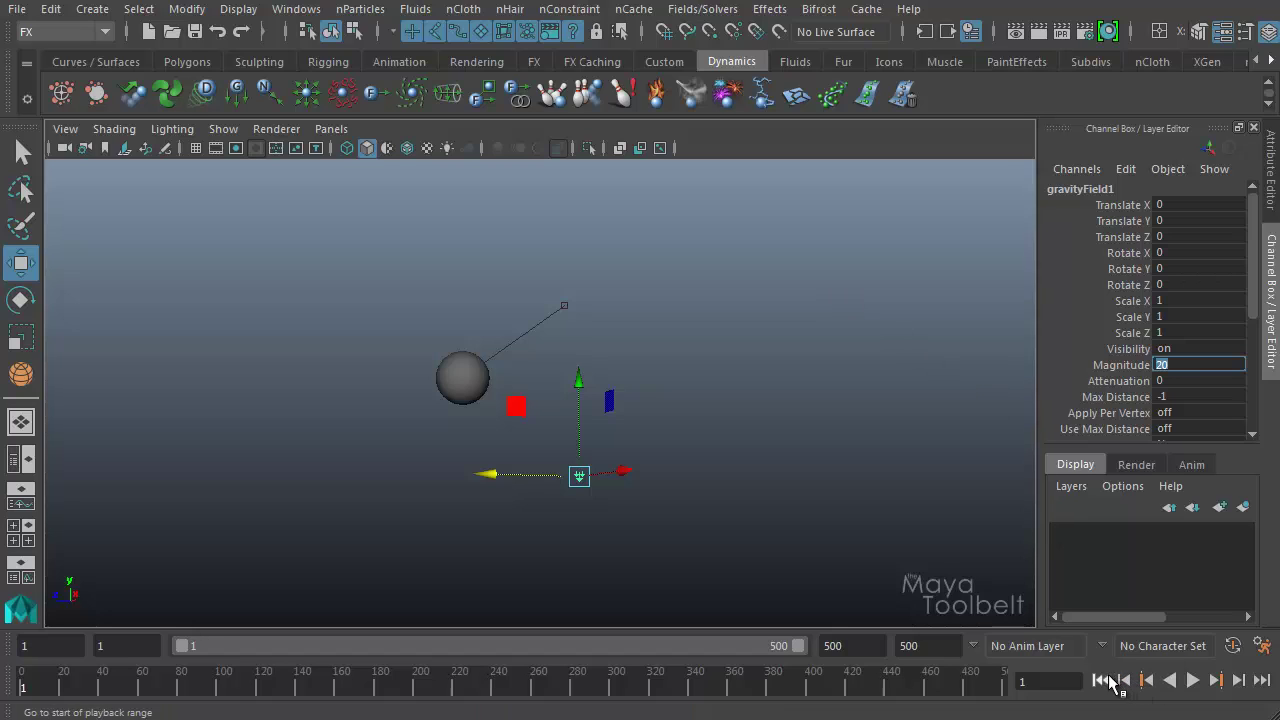
- Play the pendulum under gravity Magnitude 20, rewind to frame 1, and select the nail constraint
left_click(1196, 683)
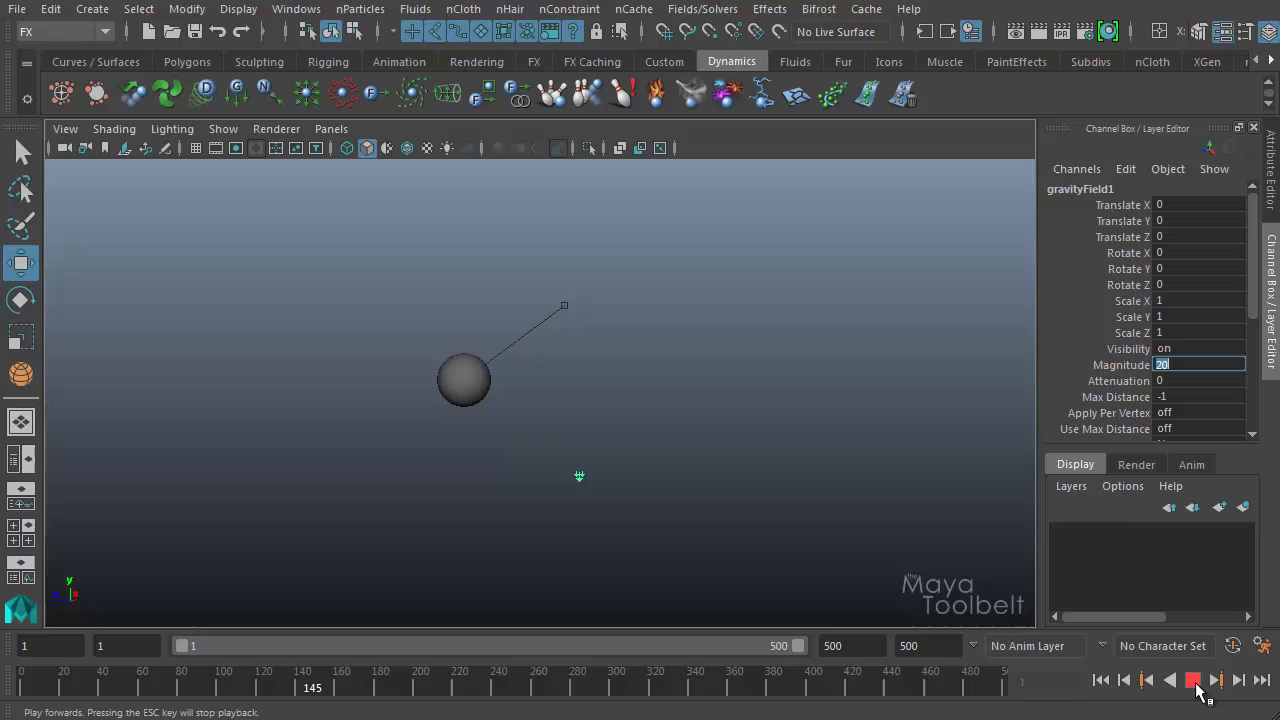
left_click(1193, 680)
left_click(1101, 680)
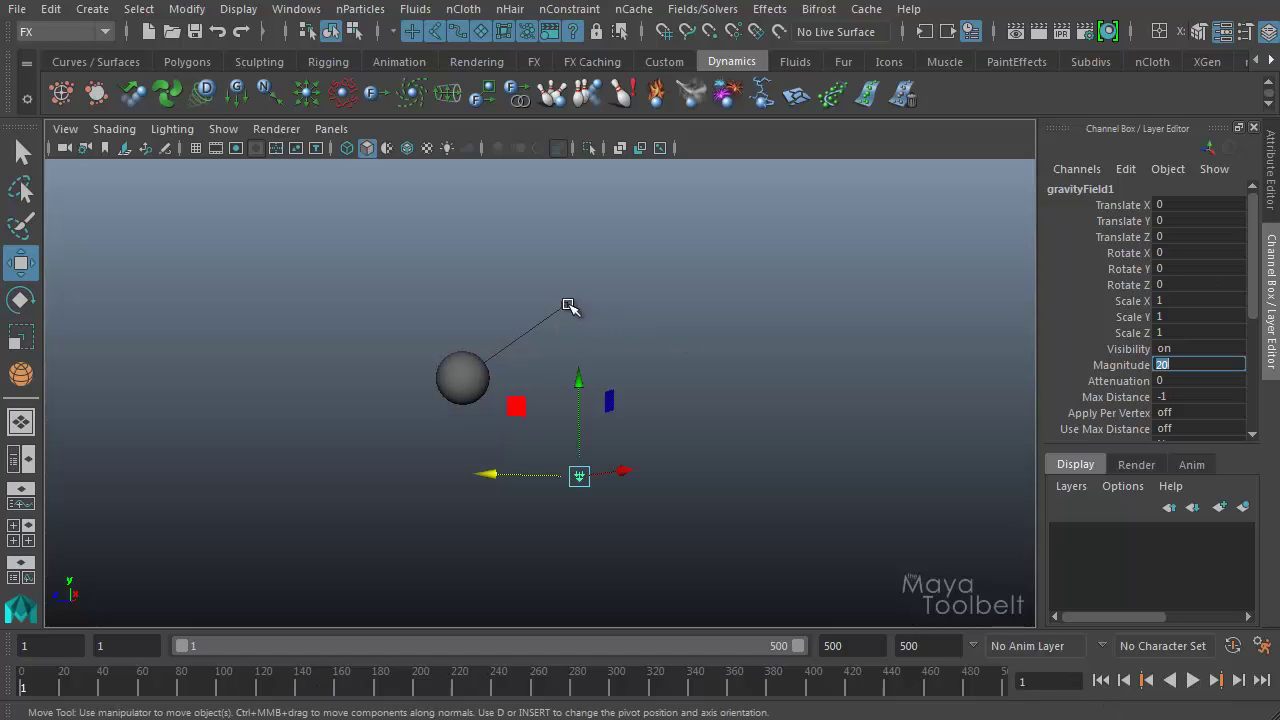
left_click(564, 306)
left_click_drag(634, 323, 686, 486, "alt")
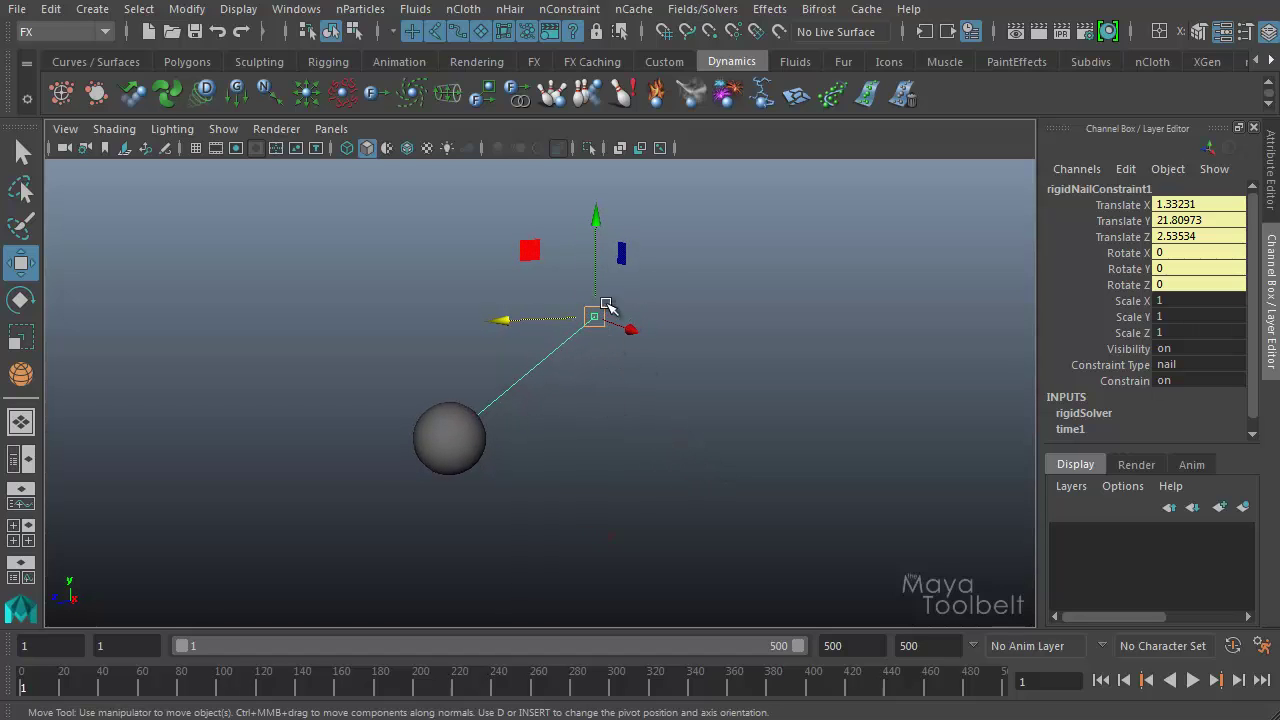
- Play the sphere falling freely without its nail, rewind to frame 1, and reselect the sphere
left_click(632, 362)
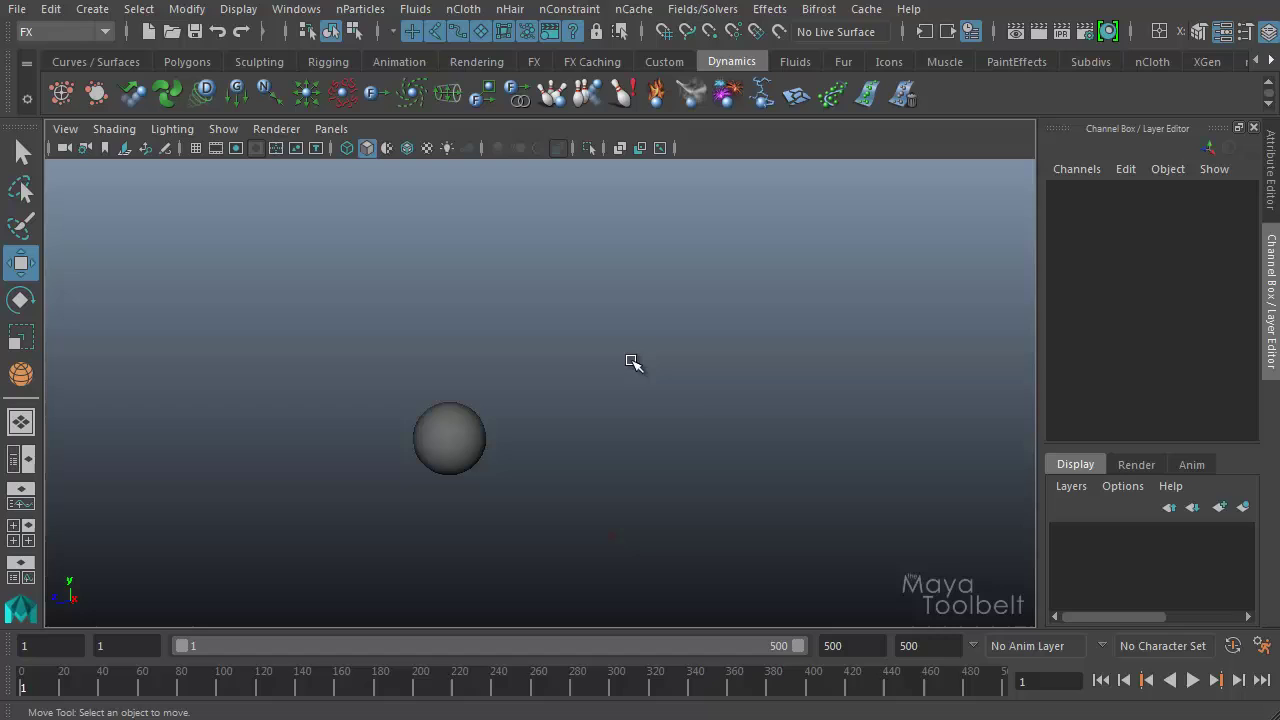
left_click(1193, 680)
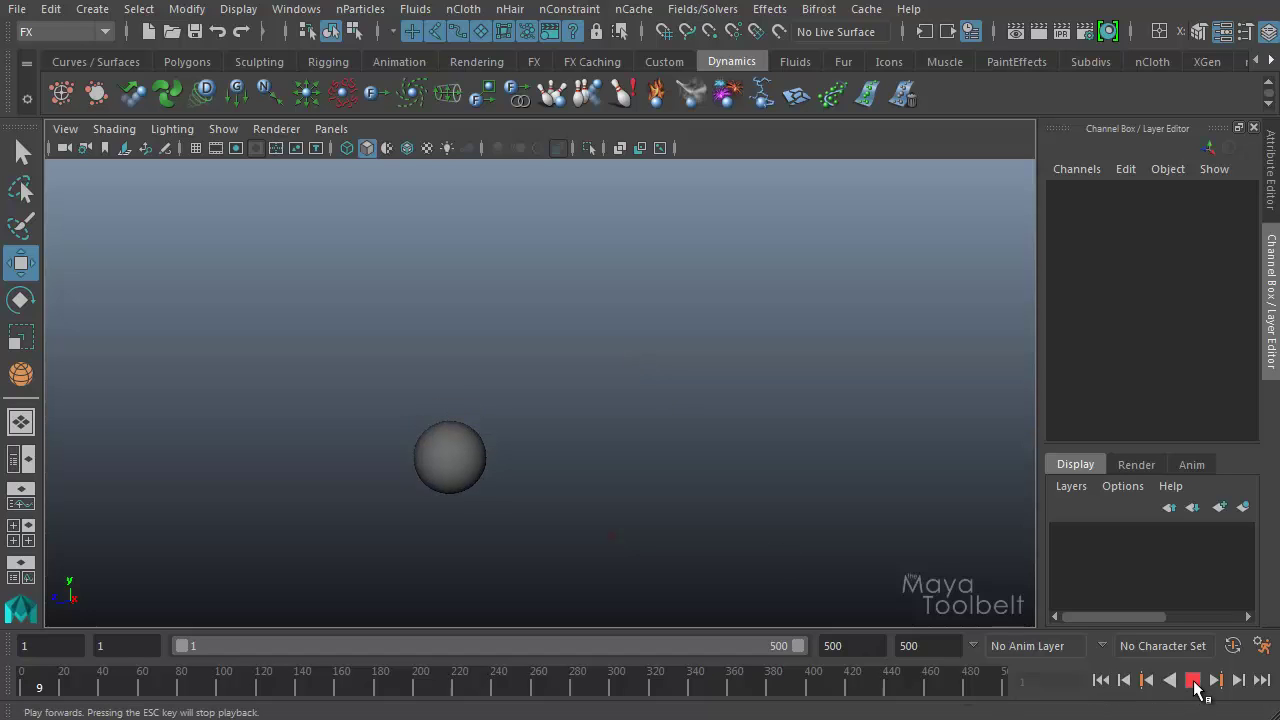
left_click(1193, 681)
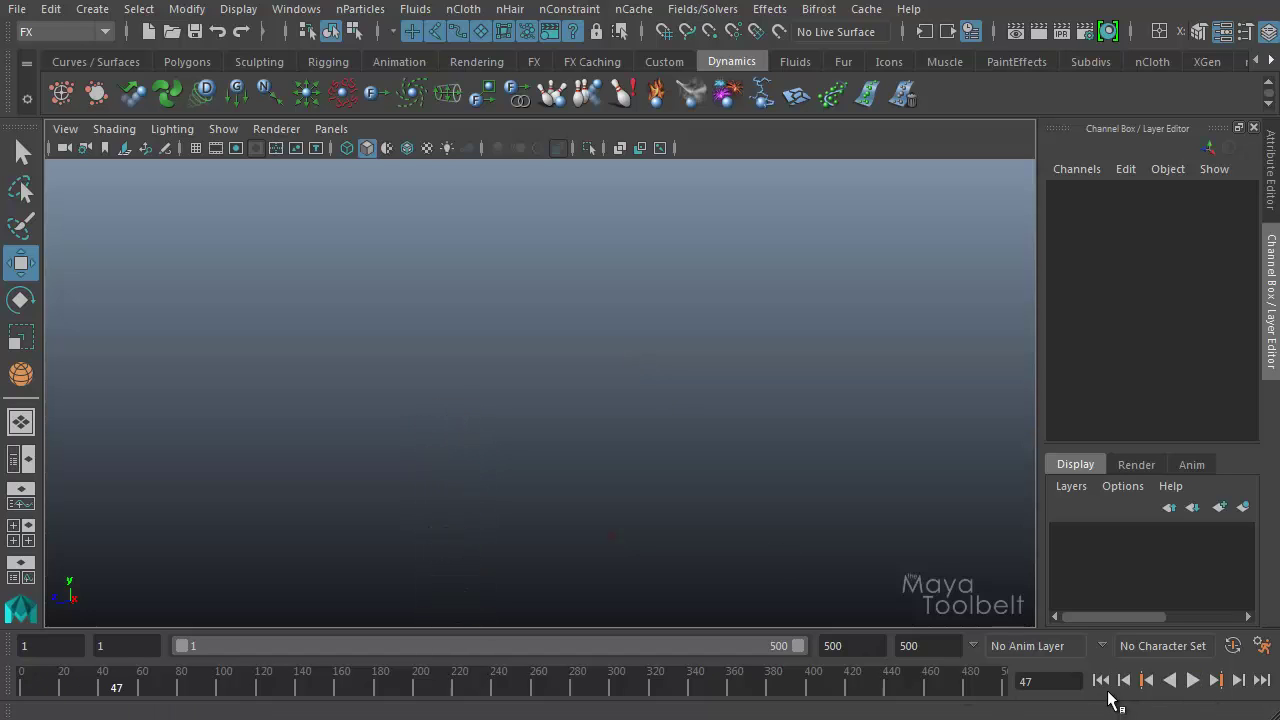
left_click(1101, 680)
mouse_move(363, 450)
left_mouse_down("alt")
mouse_move(337, 434)
mouse_move(500, 449)
mouse_move(571, 386)
mouse_move(532, 410)
mouse_move(434, 526)
mouse_move(386, 474)
mouse_move(474, 514)
left_mouse_up("alt")
left_click(532, 410)
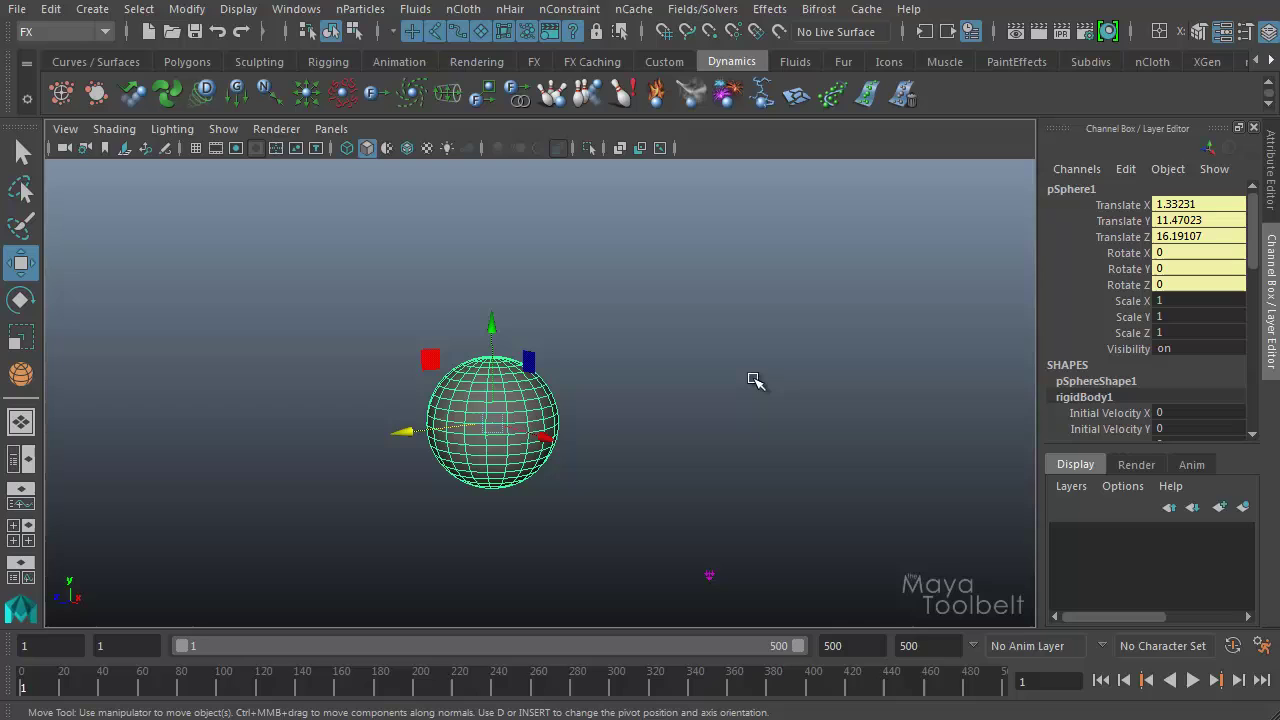
- Create a nail constraint on the sphere with Set initial position enabled at Y 5
left_click(702, 9)
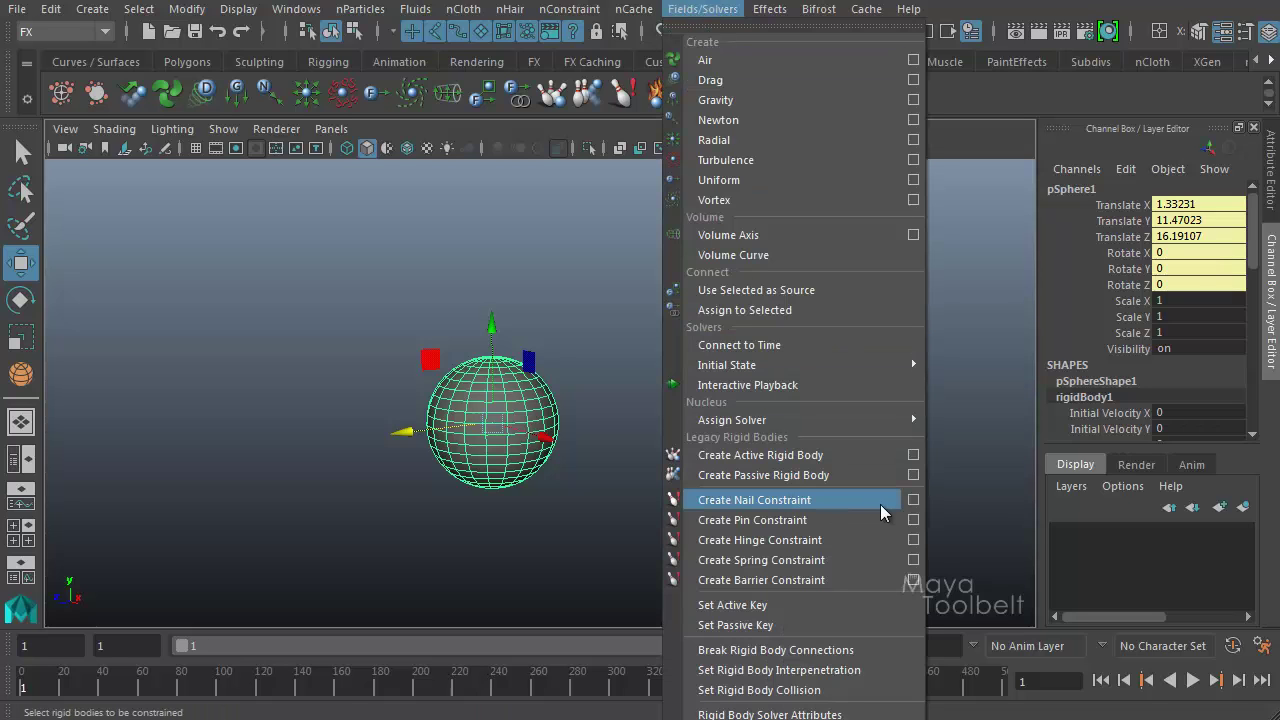
left_click(913, 499)
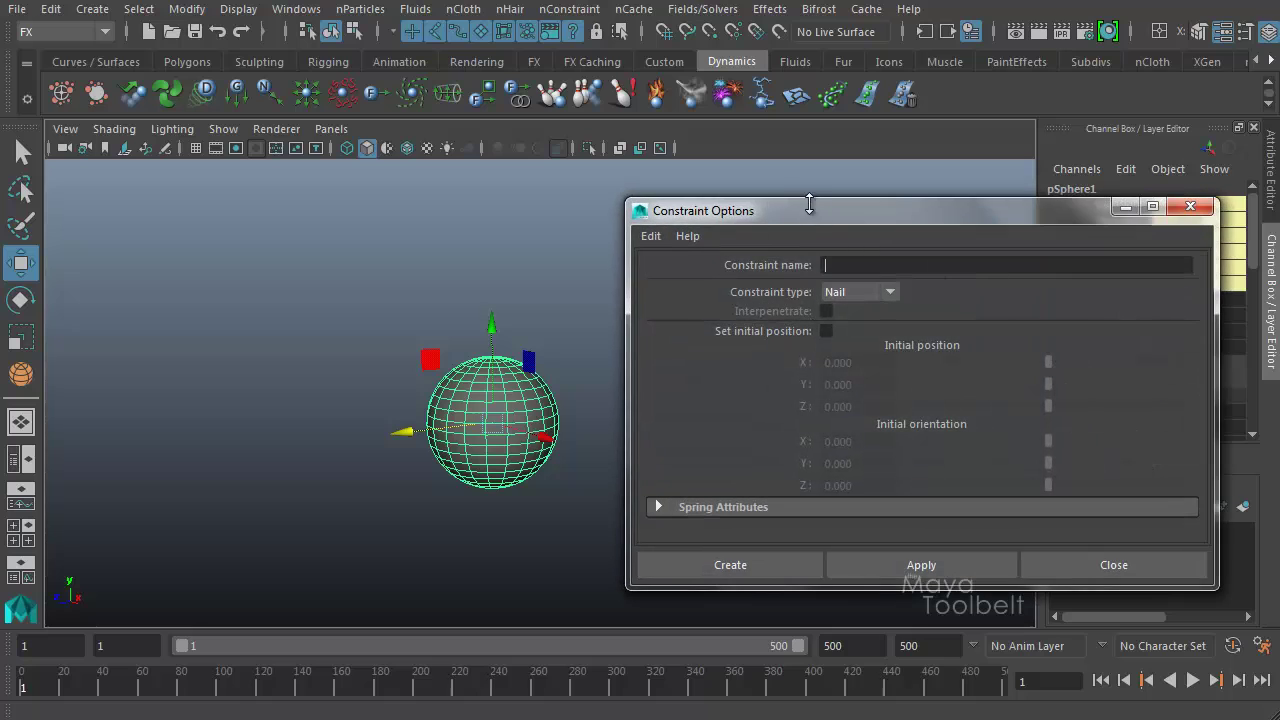
left_click_drag(806, 216, 765, 142)
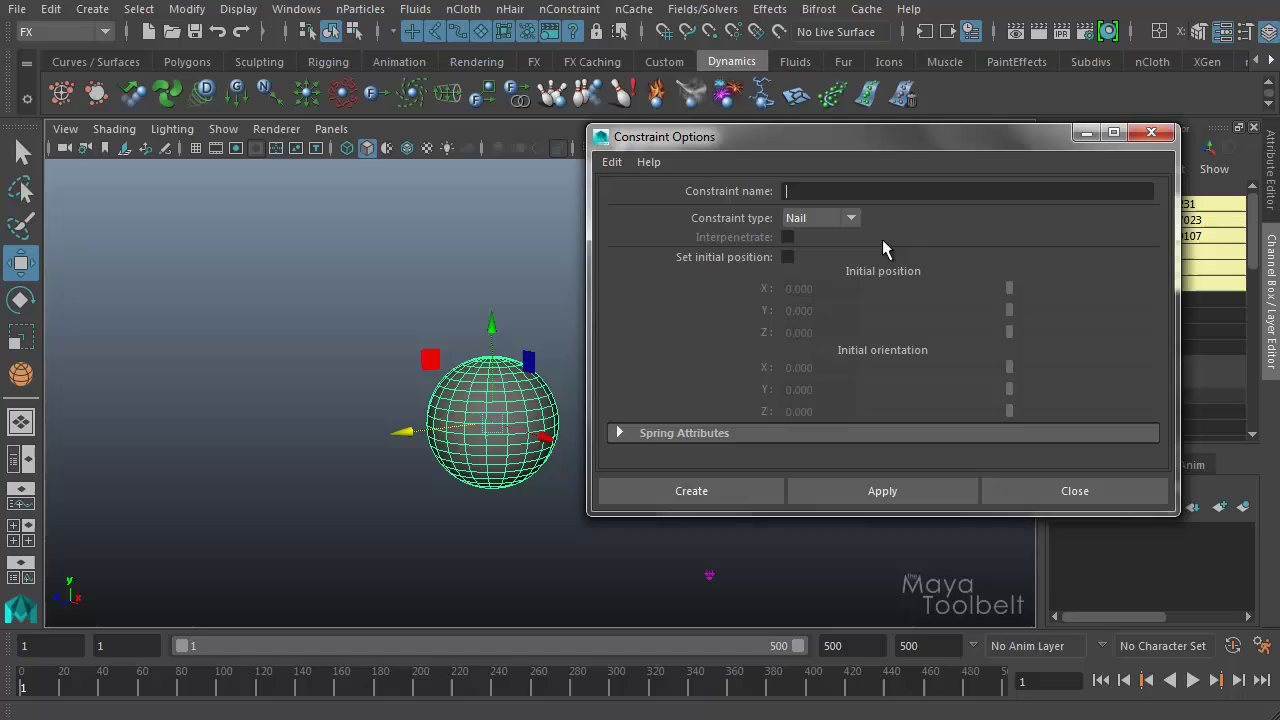
left_click(788, 257)
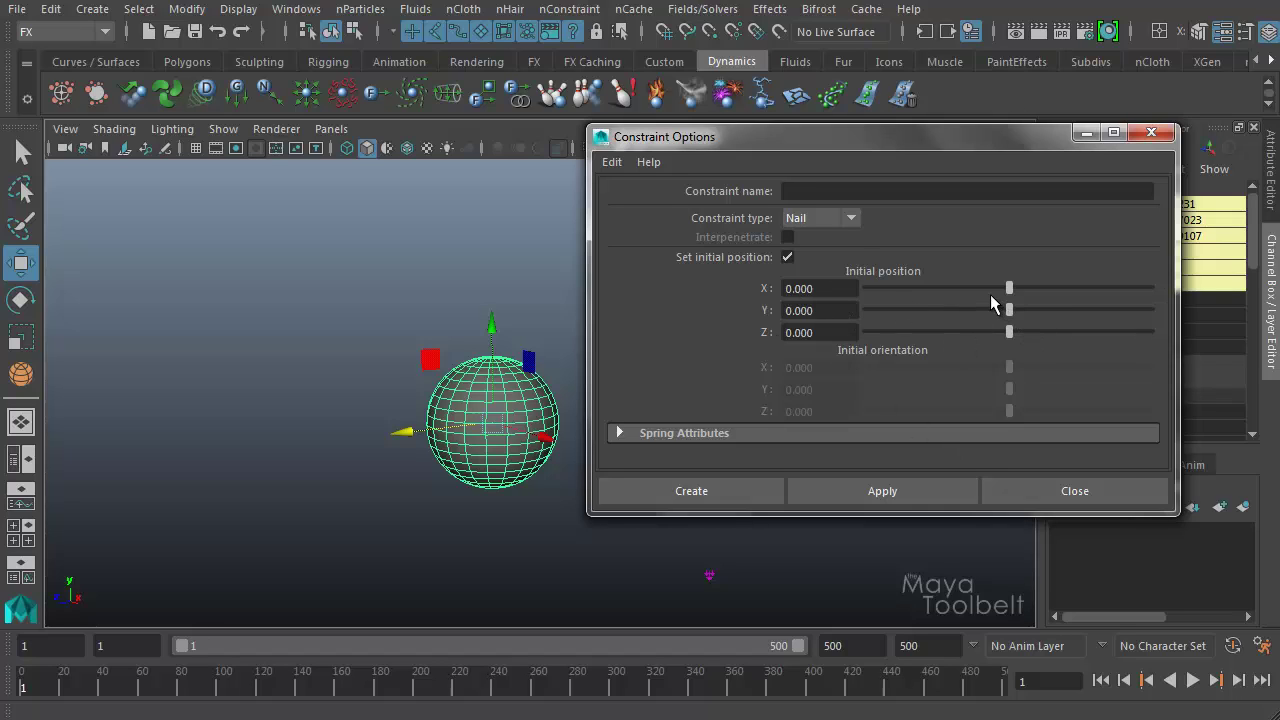
left_click(831, 306)
type("5")
key("Return")
left_click(853, 489)
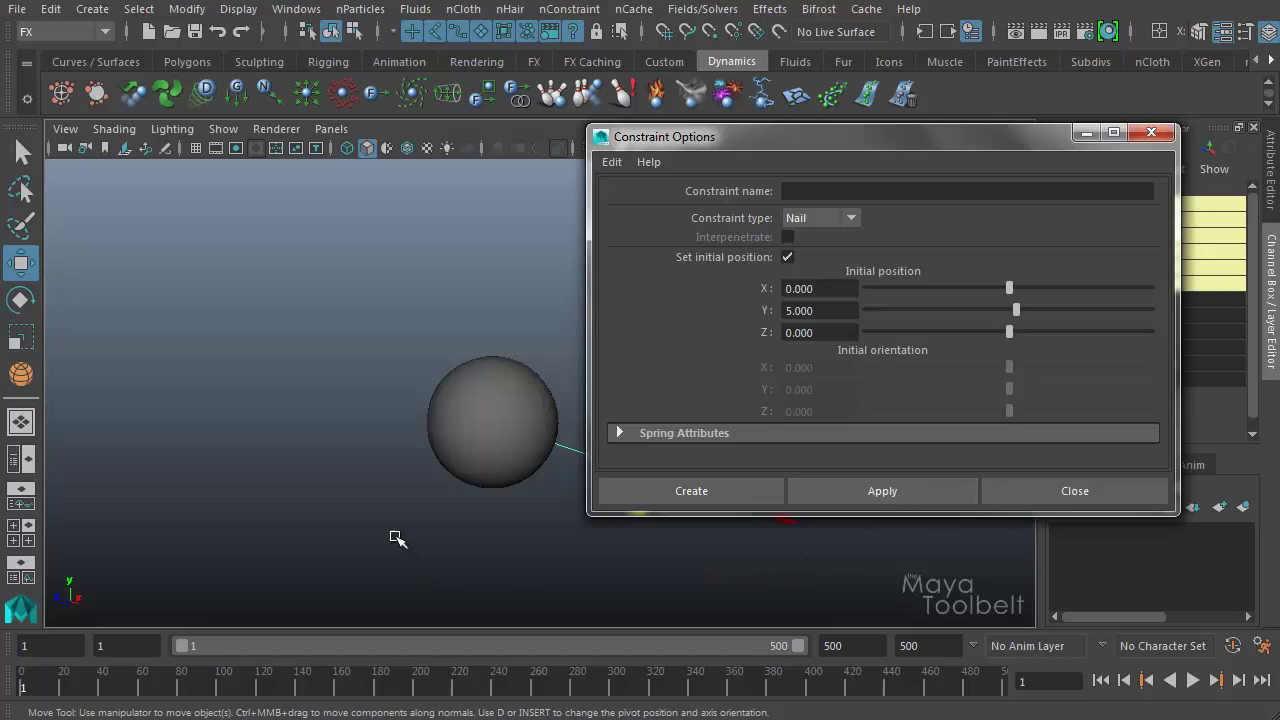
- Turn on the viewport grid and reframe the view around the sphere and new nail
middle_click_drag(394, 537, 137, 485)
left_click_drag(506, 474, 280, 194, "alt")
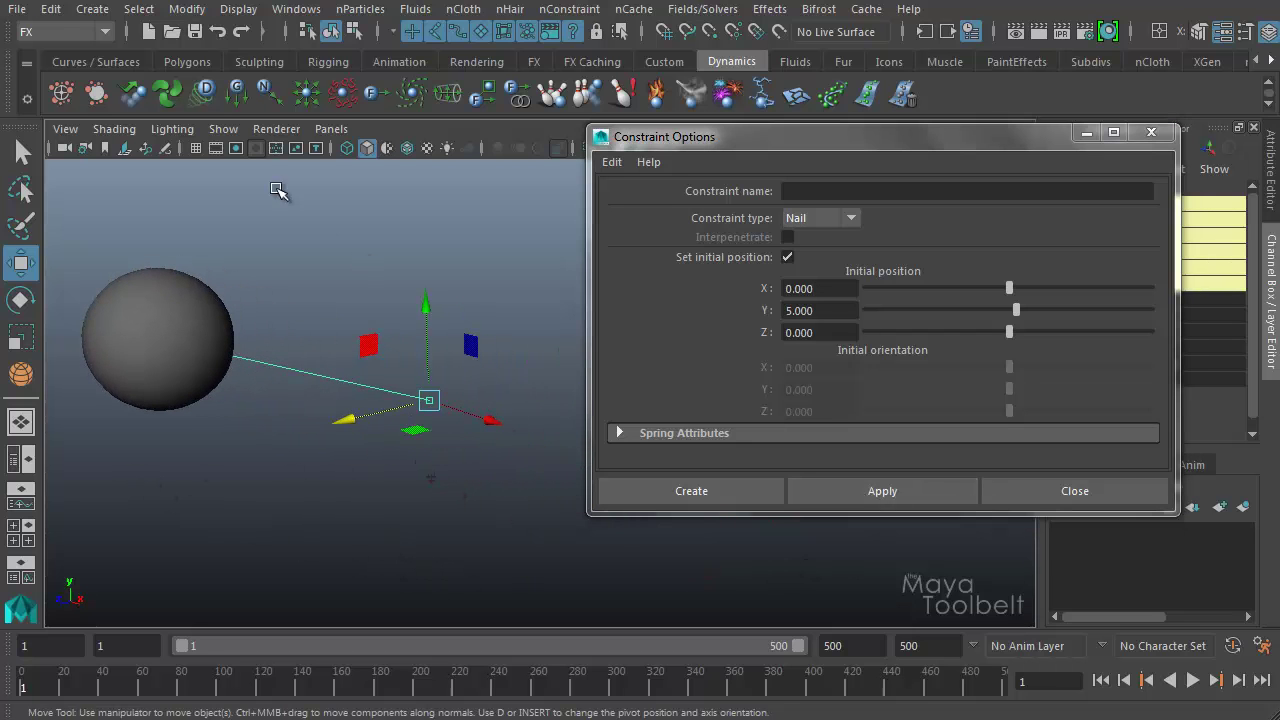
left_click(197, 150)
left_click_drag(500, 551, 557, 449, "alt")
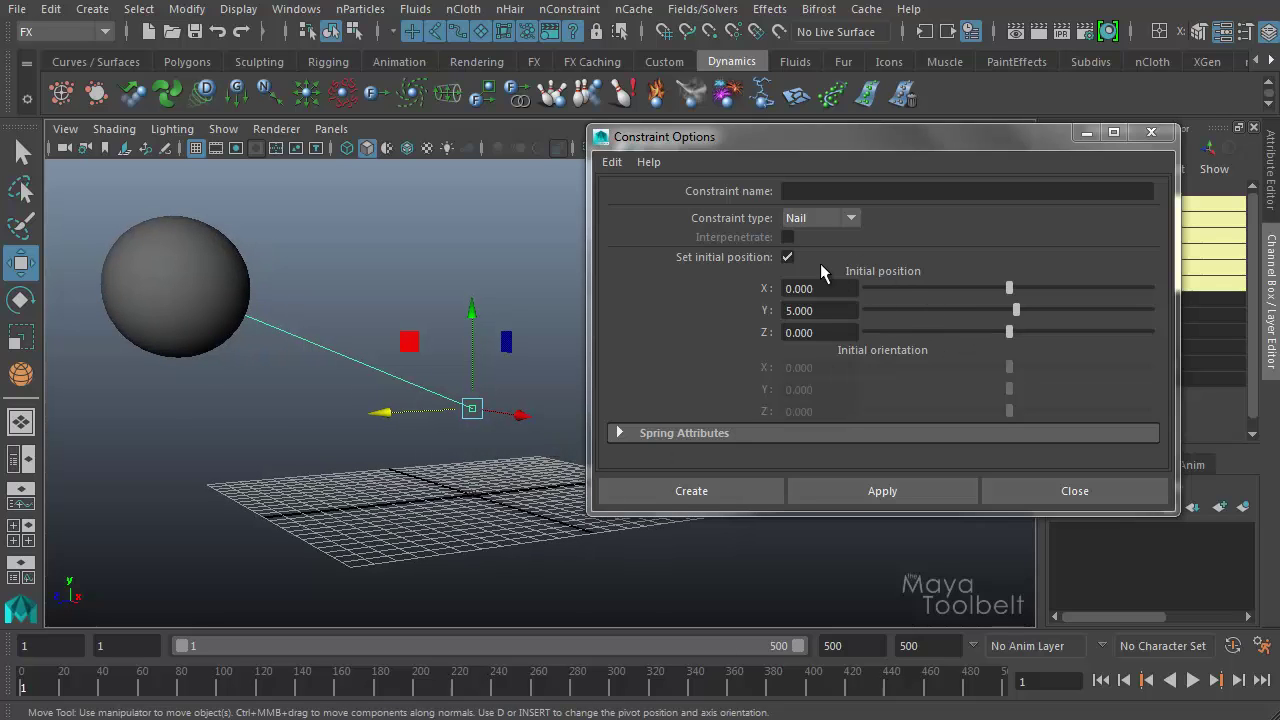
- Close Constraint Options and move the nail up and back to Translate 0, 11.787, -4.616
left_click(1112, 491)
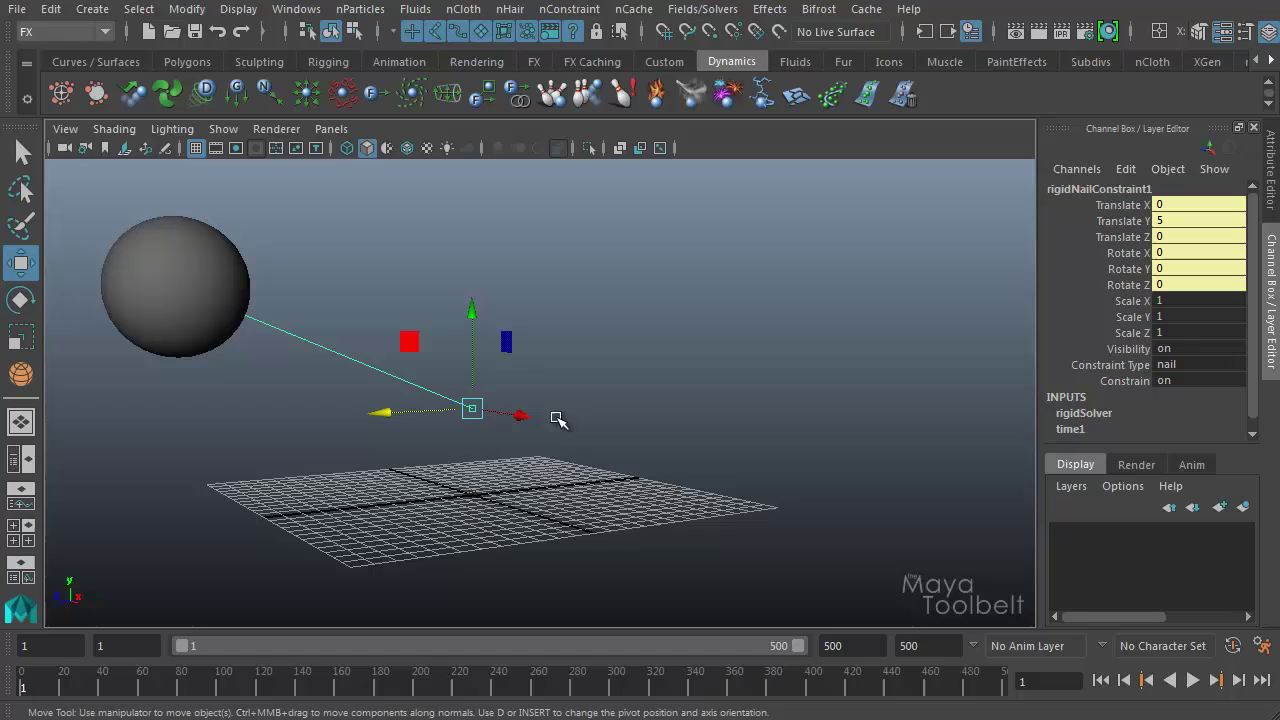
left_click_drag(409, 342, 484, 216)
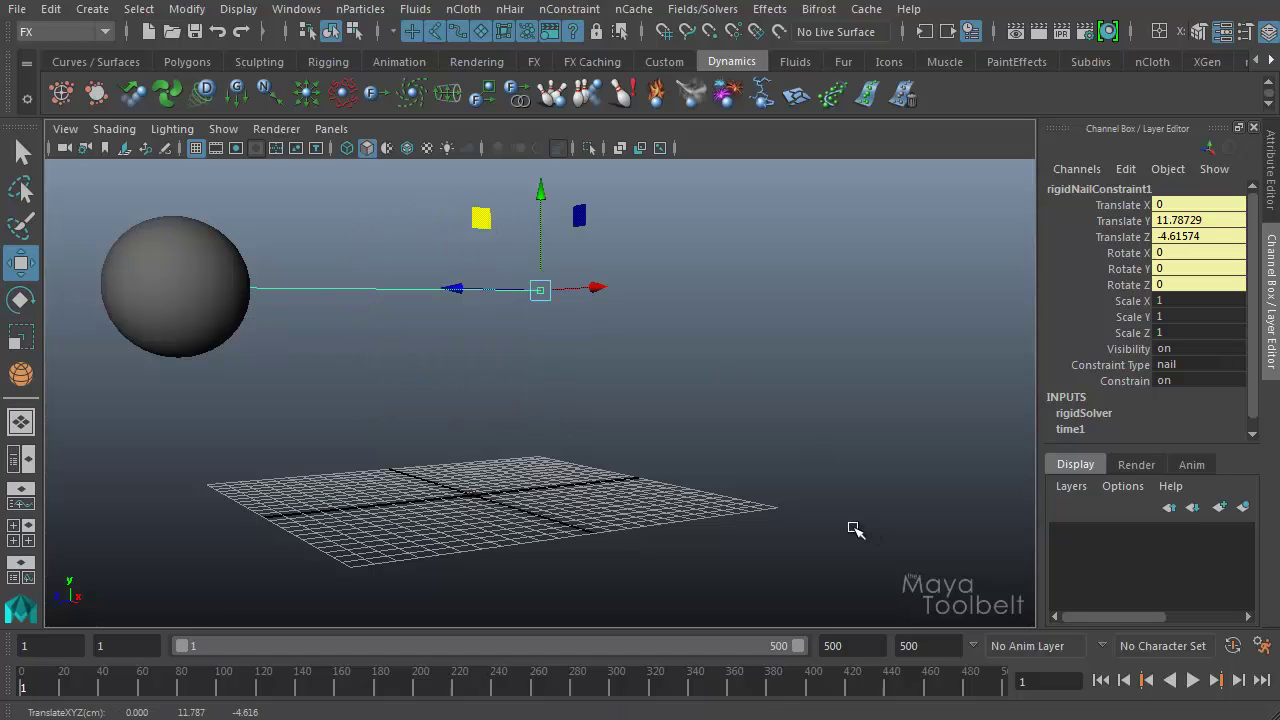